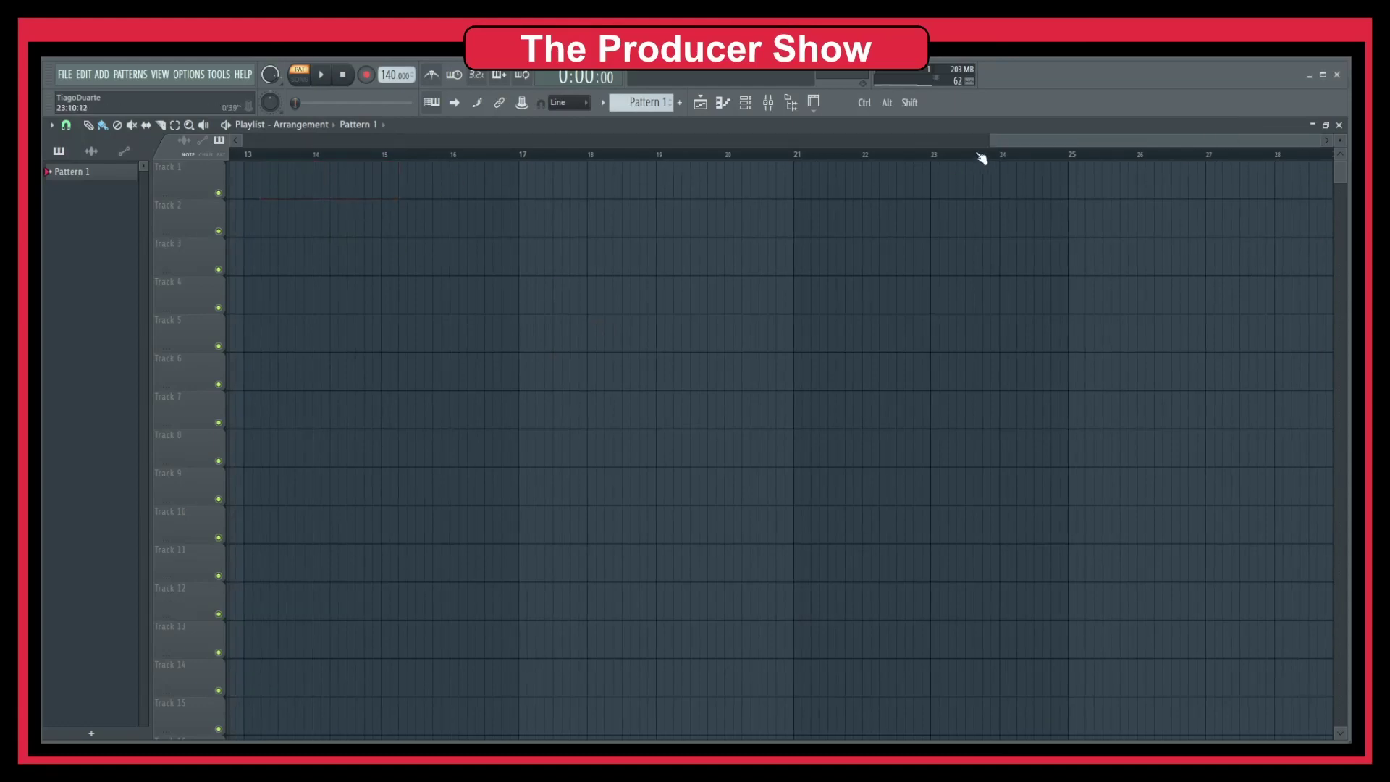
Step: Return the playlist to bar 1 and paint Pattern 1 clips at bars 1, 2, 3 and 4 of Track 1
left_click_drag(982, 158, 316, 161)
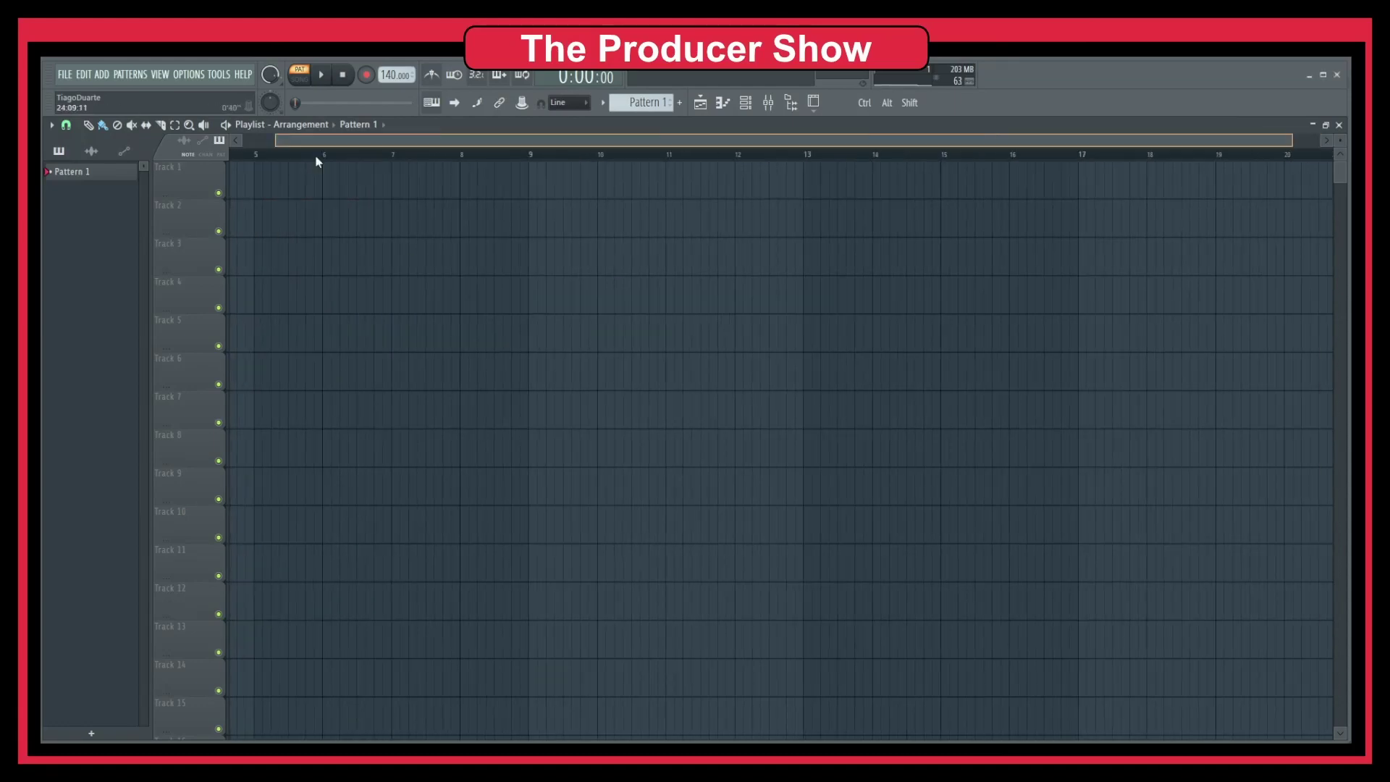
left_click(246, 177)
left_click(304, 183)
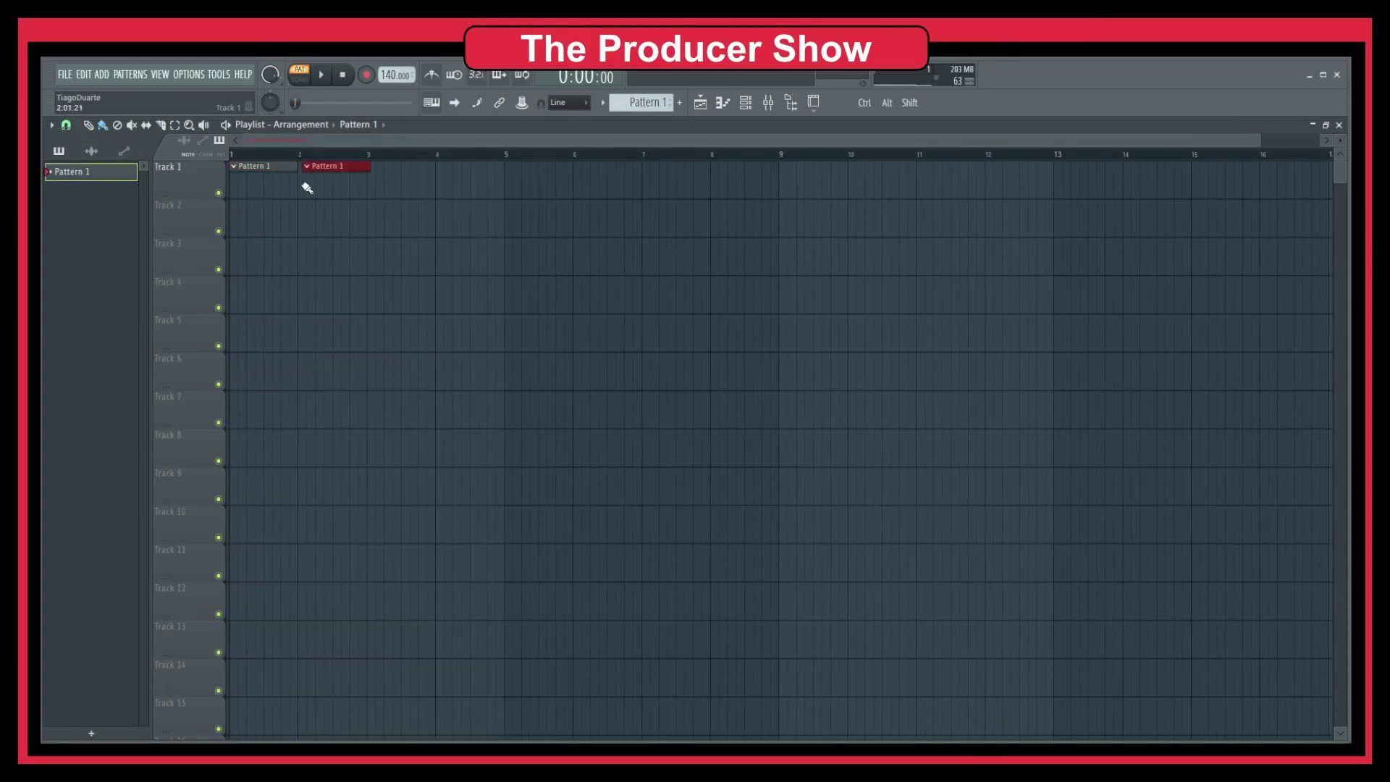
left_click(388, 184)
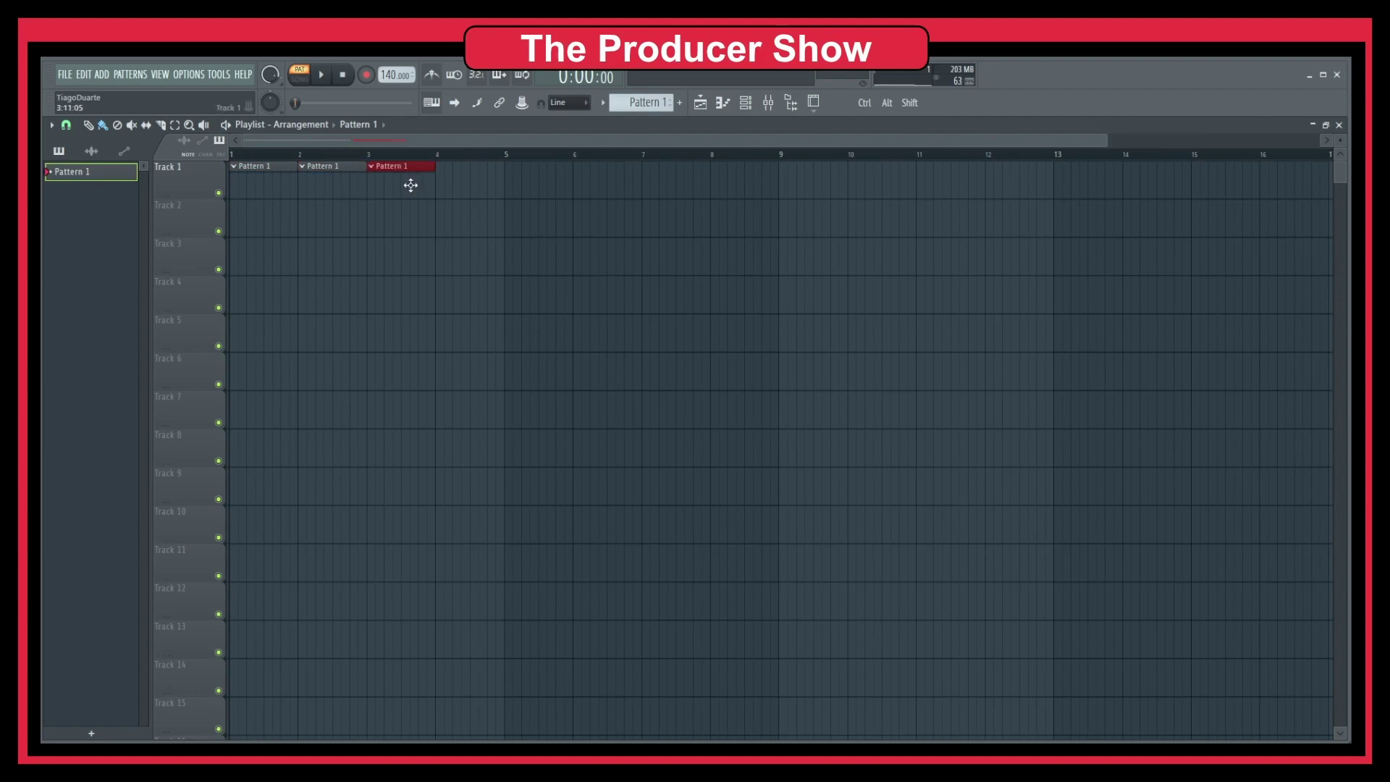
left_click(472, 183)
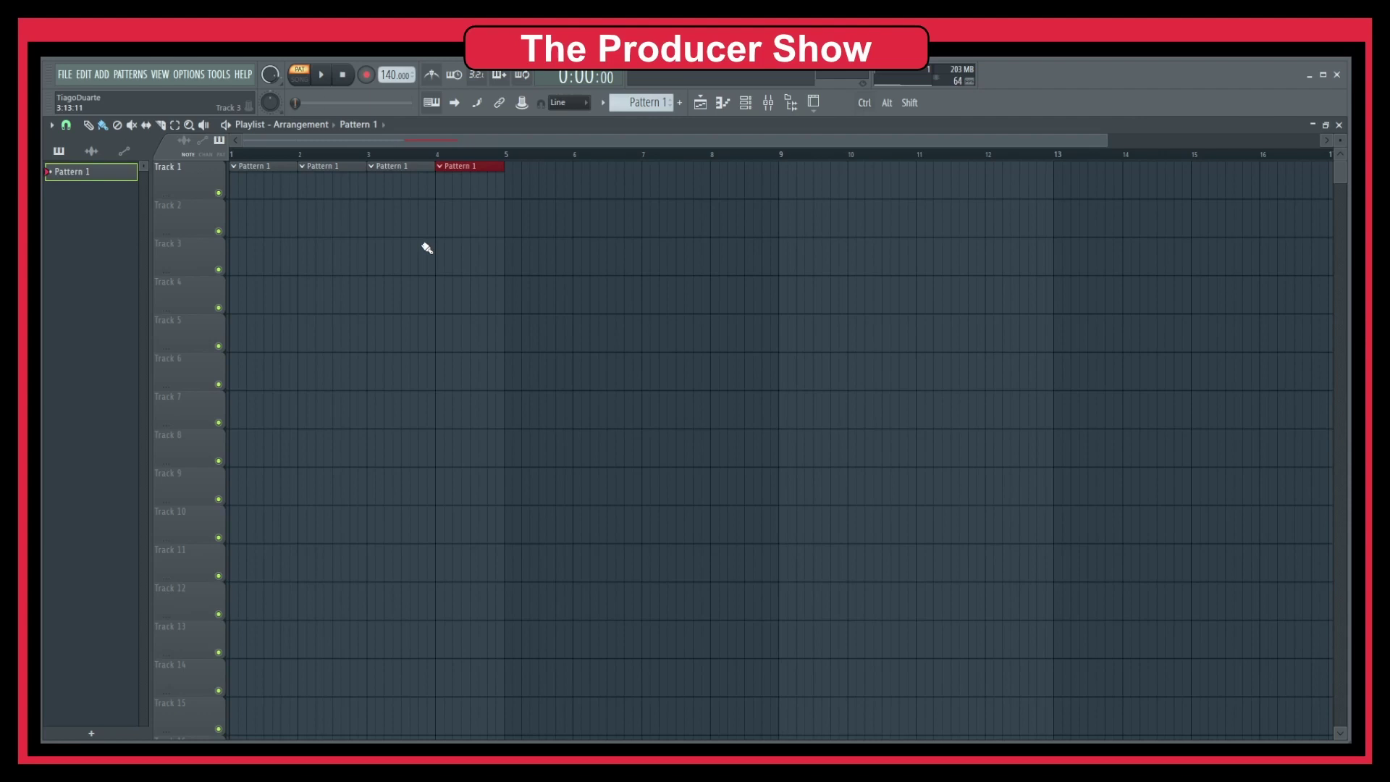
key("ctrl")
key("ctrl+z")
left_click(86, 74)
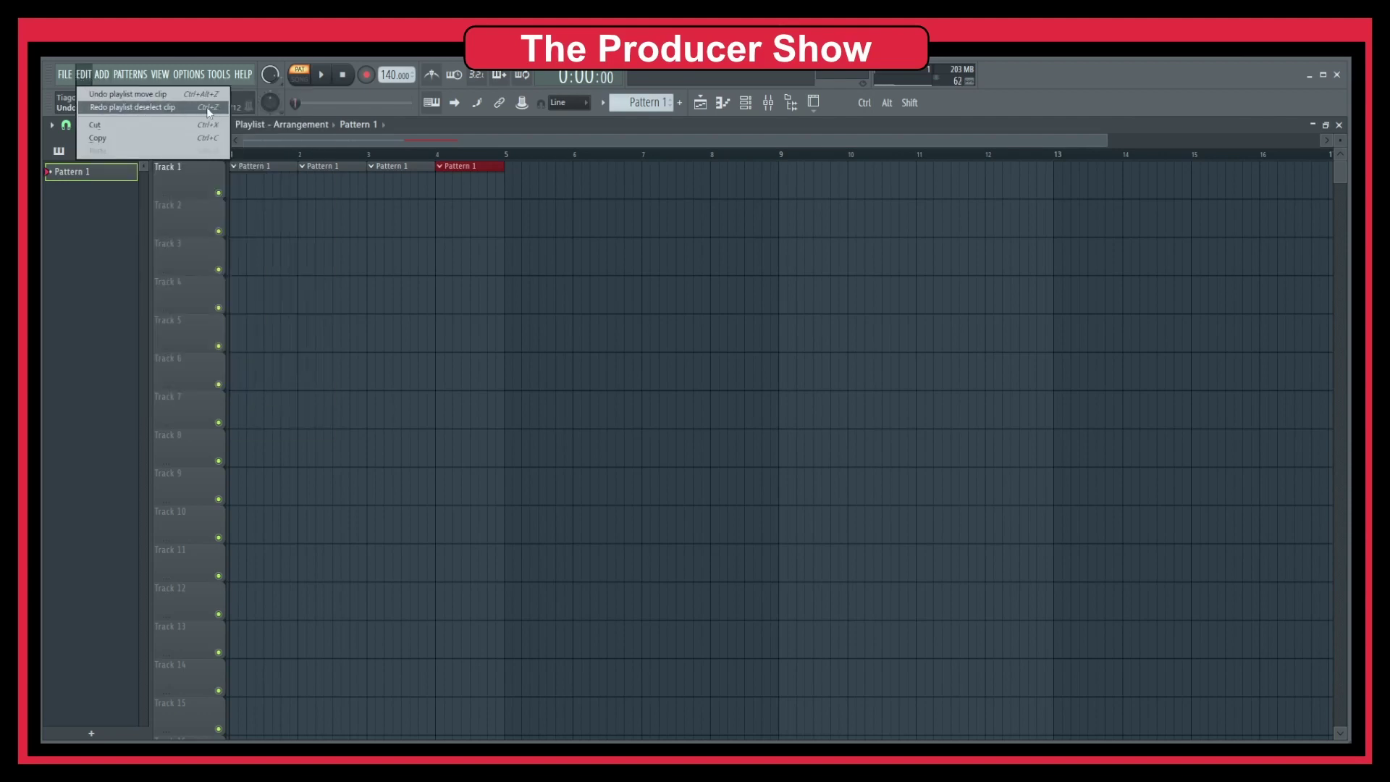
left_click(110, 107)
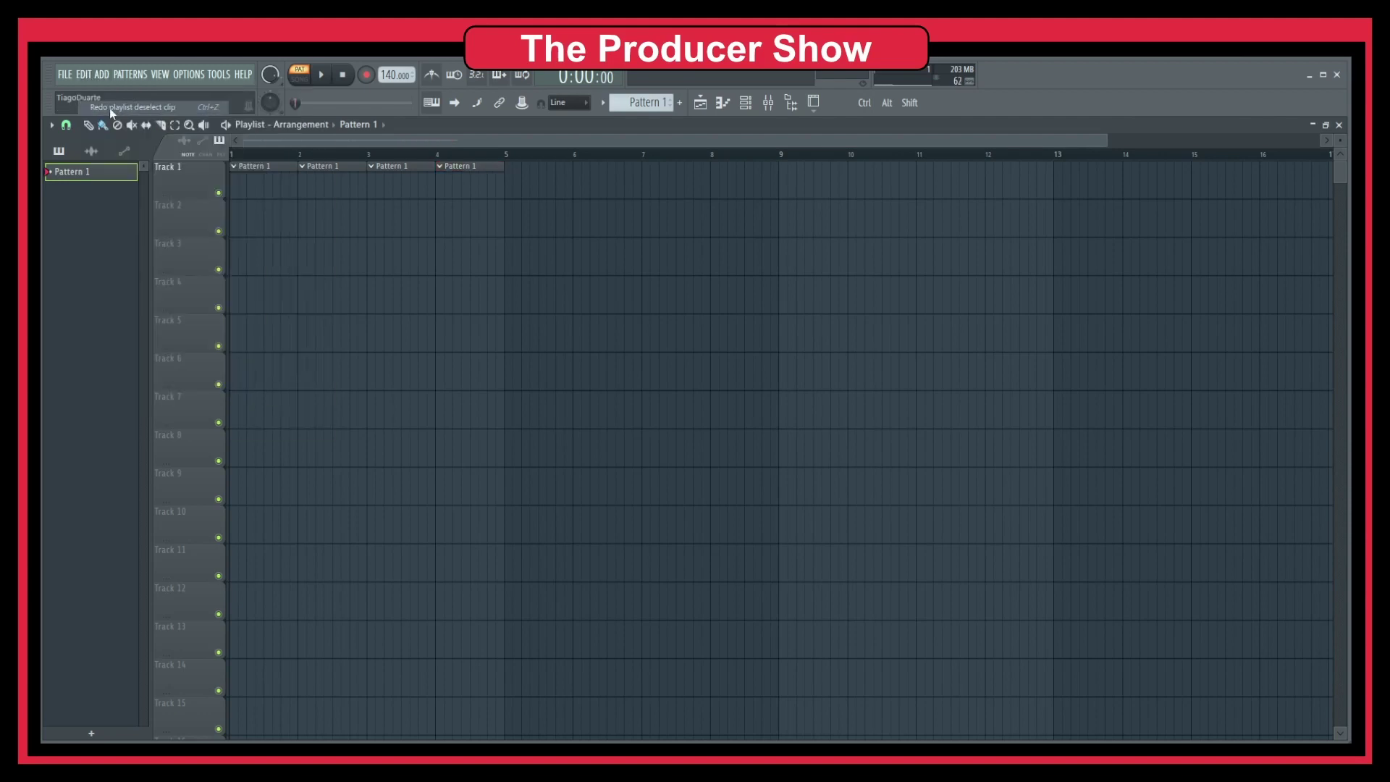
left_click(84, 74)
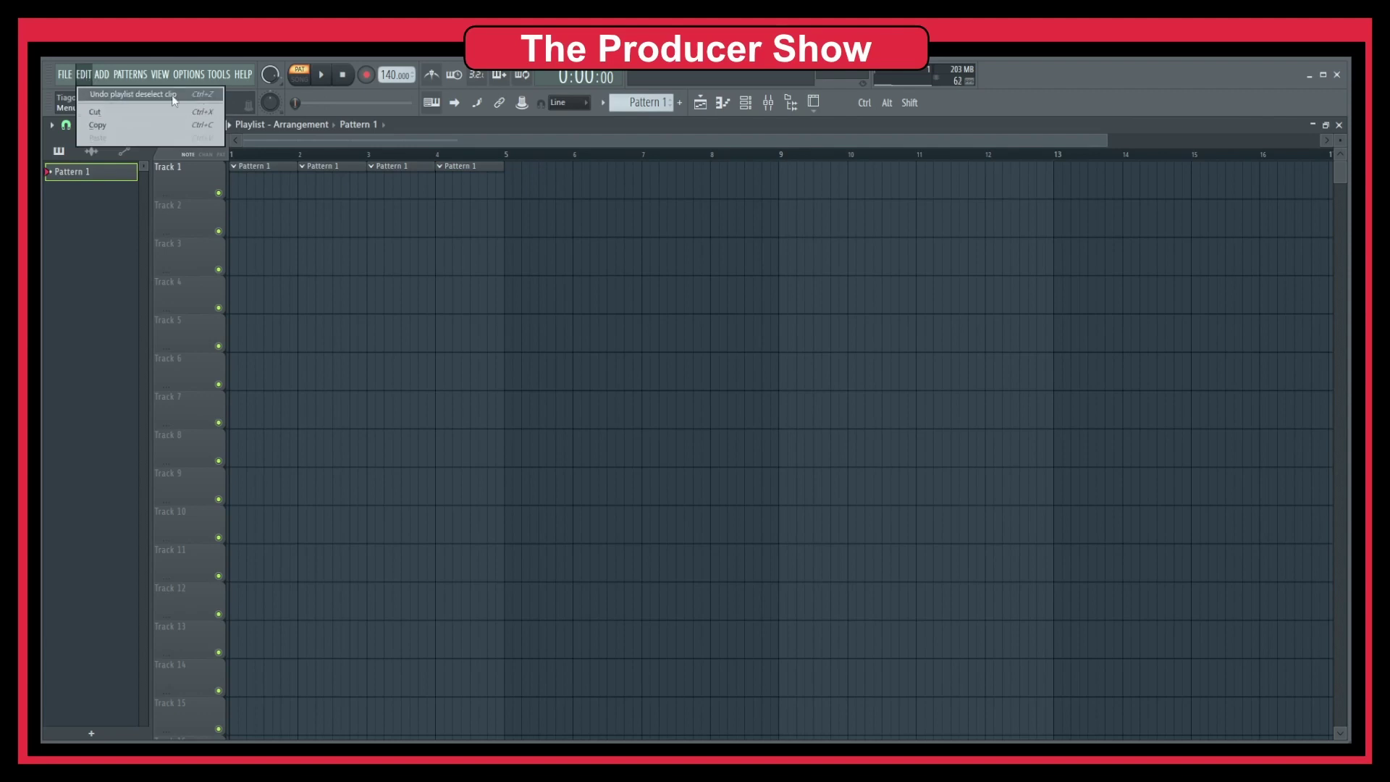
left_click(194, 96)
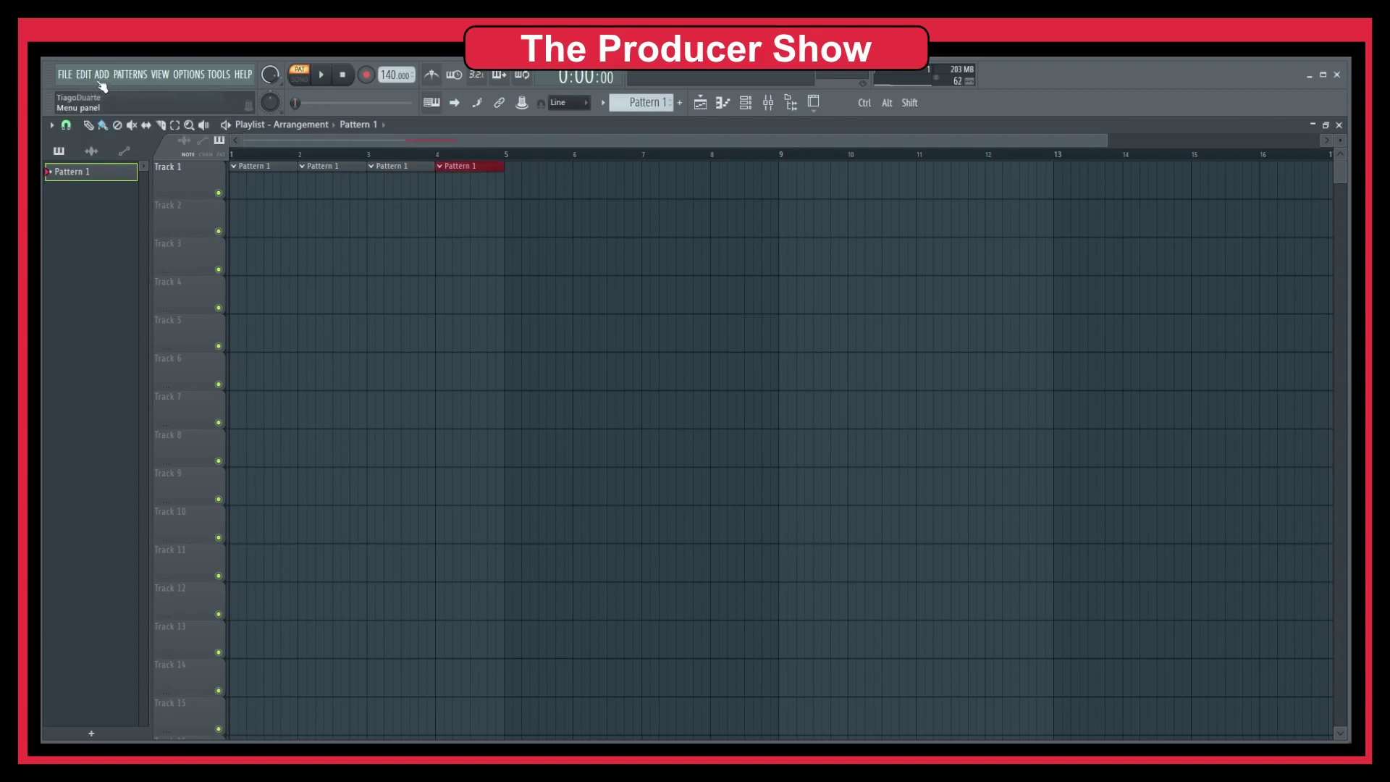
left_click(85, 73)
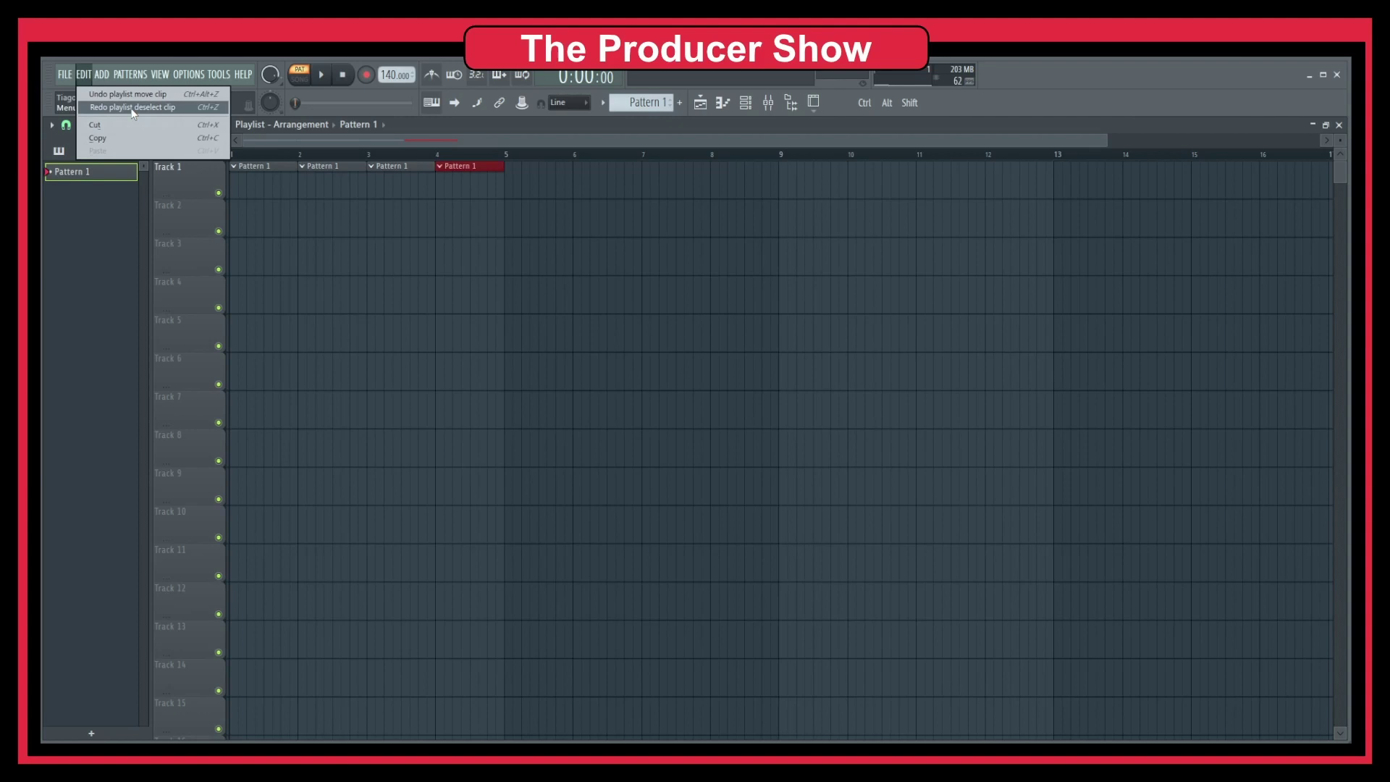
left_click(133, 109)
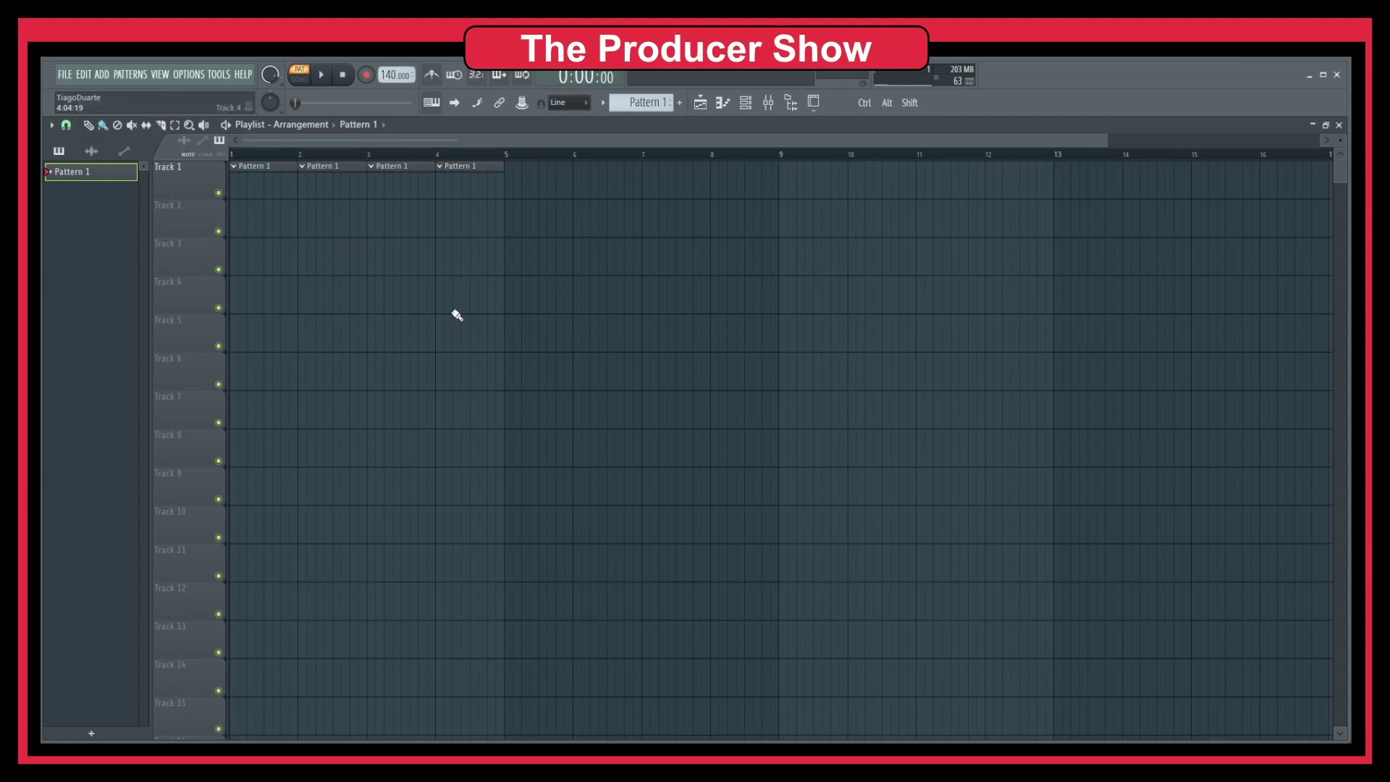
Step: Undo repeatedly with Ctrl+Z, removing the bar-4 and bar-1 Pattern 1 clips from Track 1
key("ctrl+z")
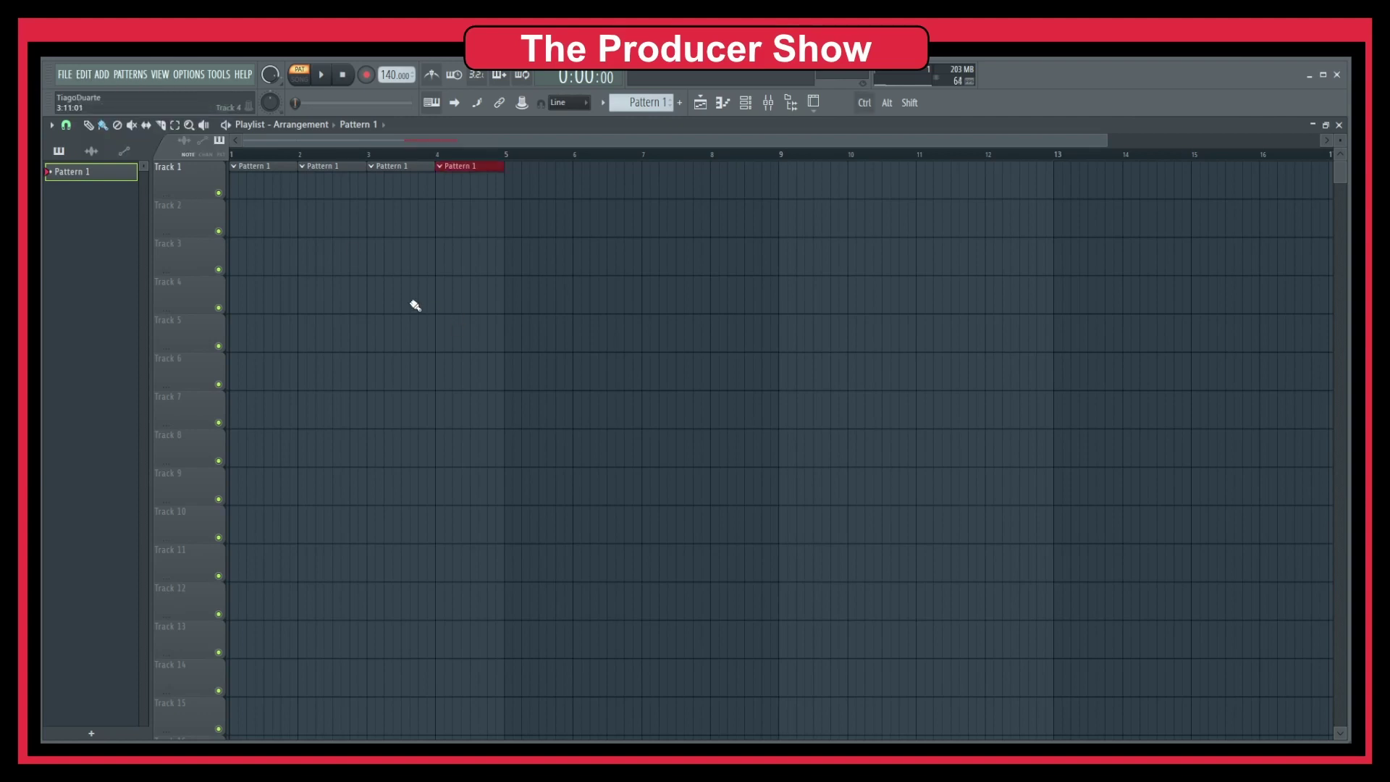
key("ctrl+z")
key("ctrl+z")
key("ctrl+z")
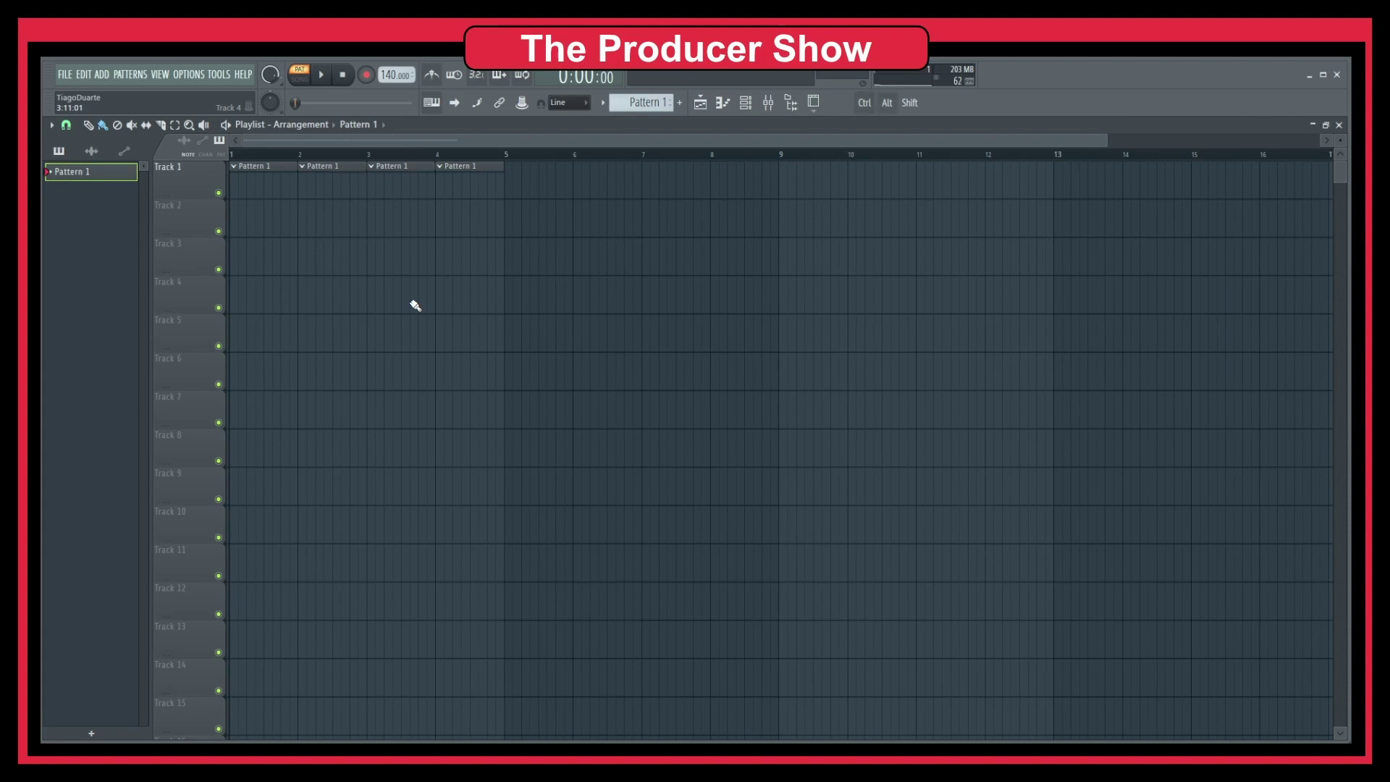
key("ctrl+z")
key("ctrl+z")
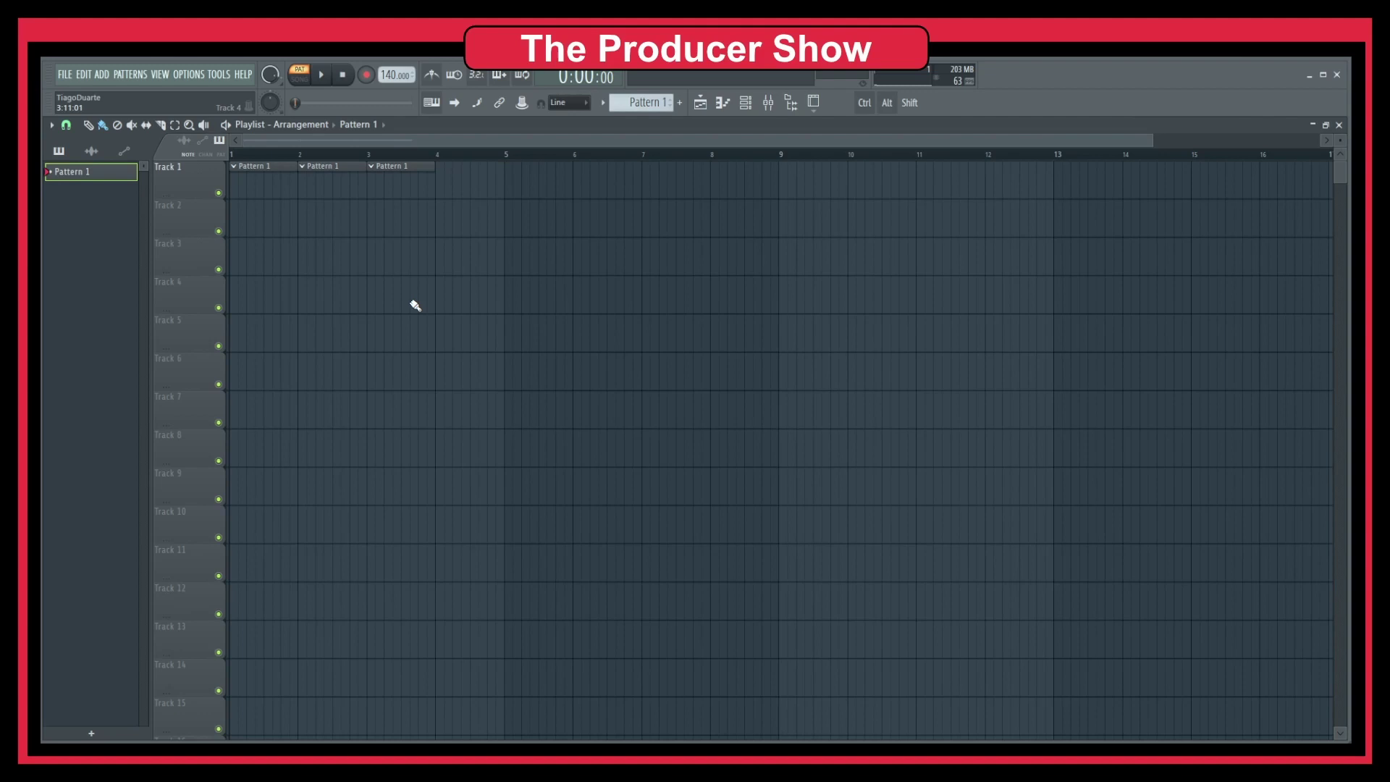
key("ctrl+z")
key("ctrl+z")
key("ctrl+z")
key("ctrl+z")
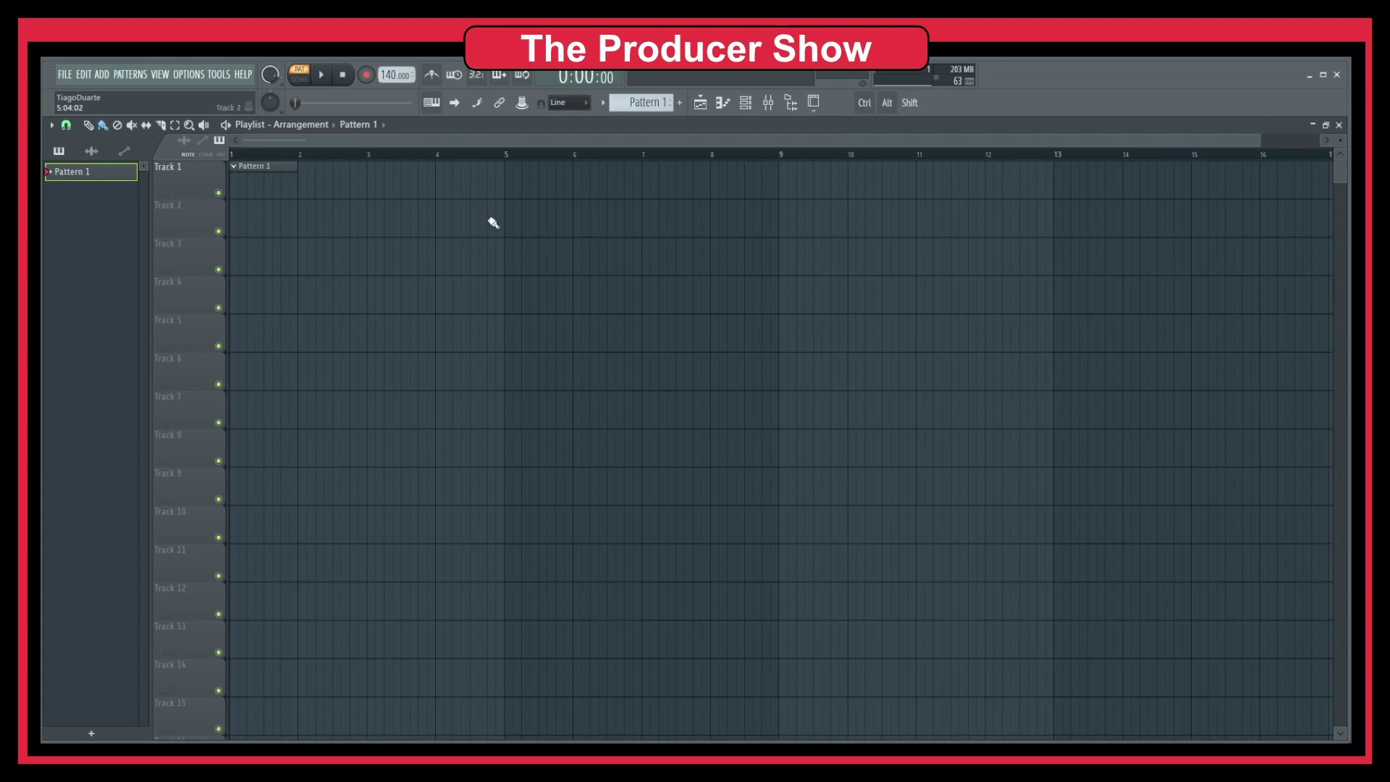
key("ctrl+z")
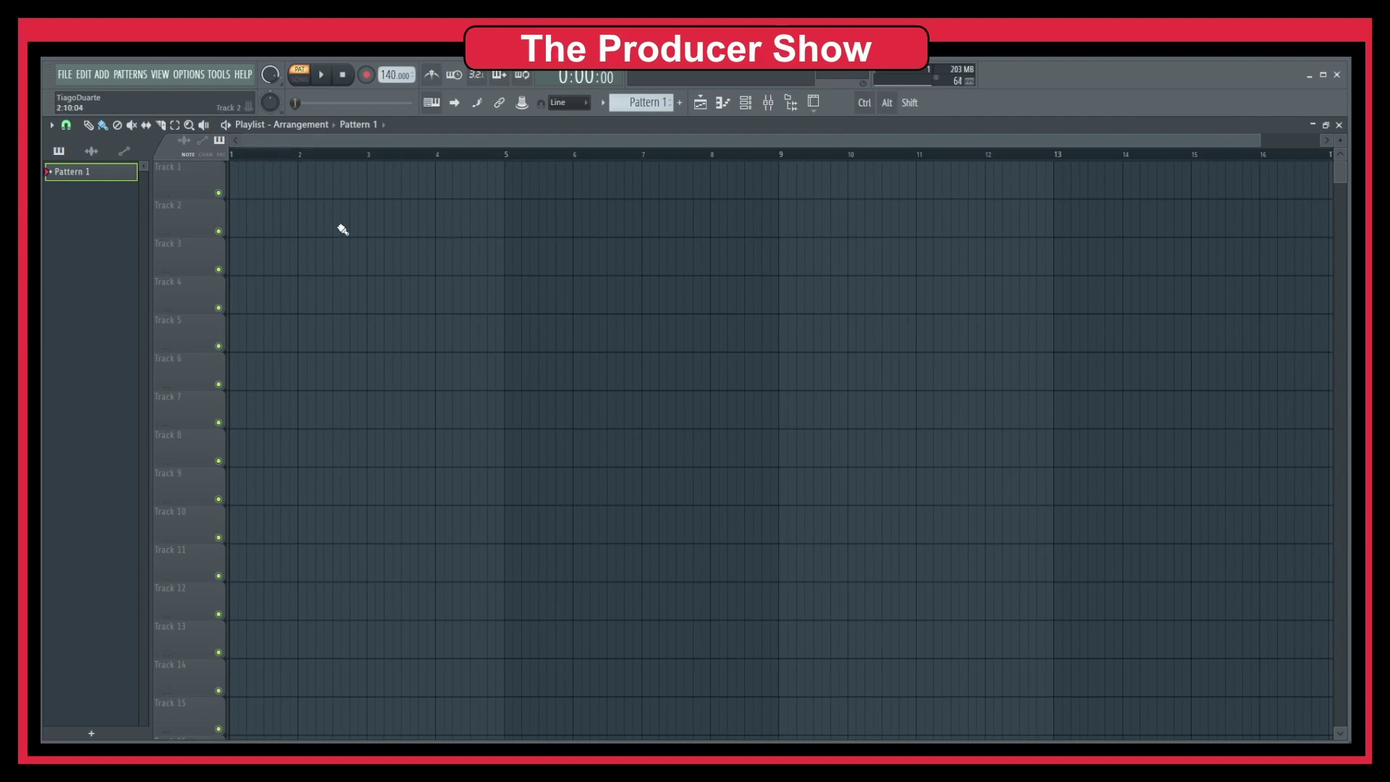
key("ctrl+z")
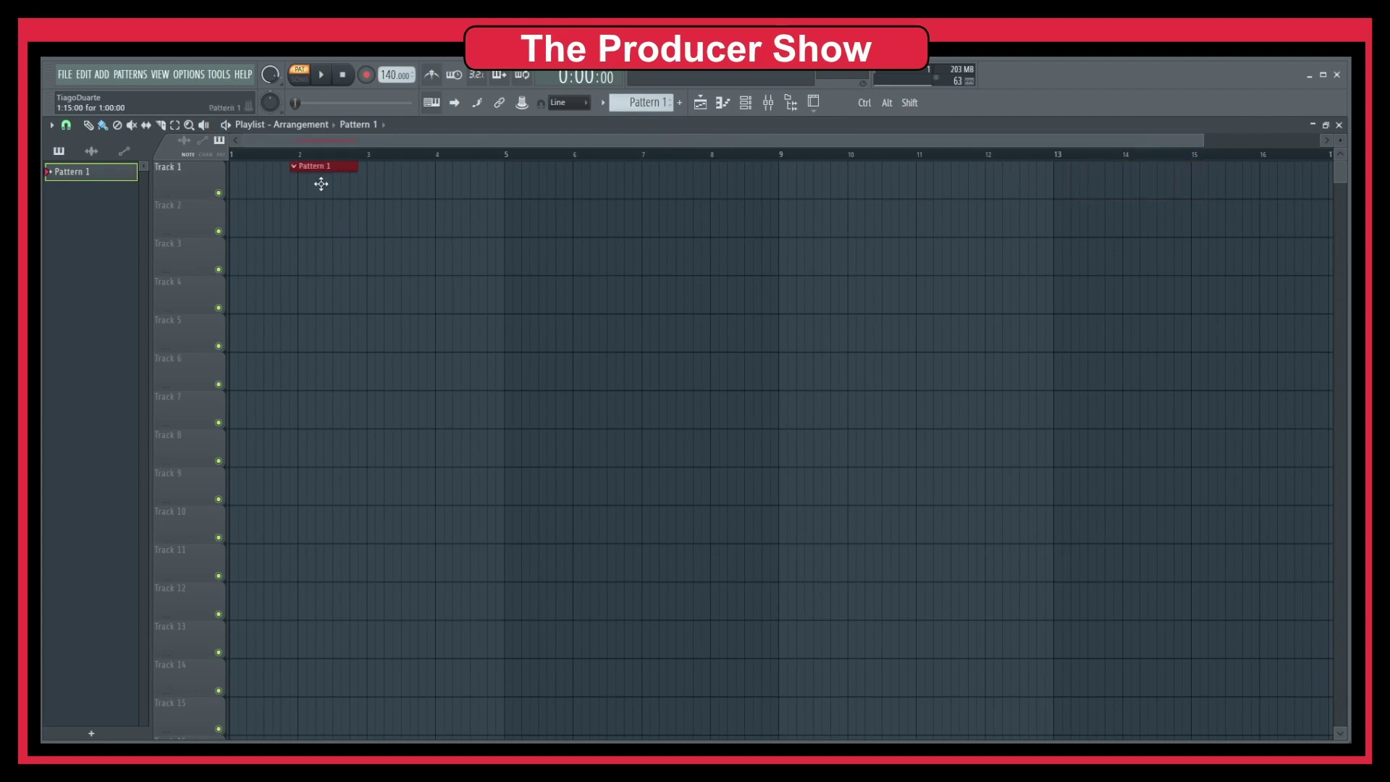
Step: Move the clip to bar 1, set snap to Beat, and paint Pattern 1 clips through bar 8
left_click_drag(319, 183, 241, 166)
left_click(66, 125)
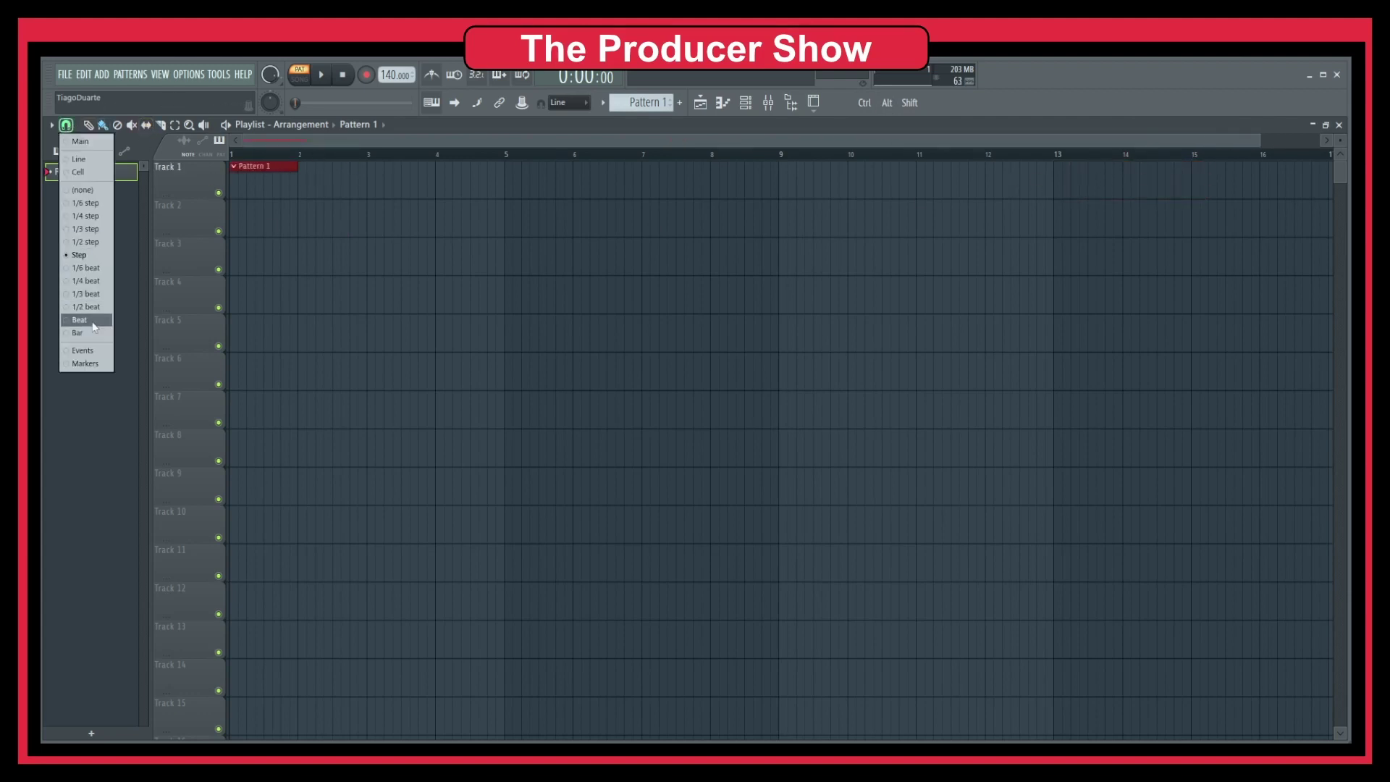
left_click(87, 334)
left_click_drag(314, 206, 746, 197)
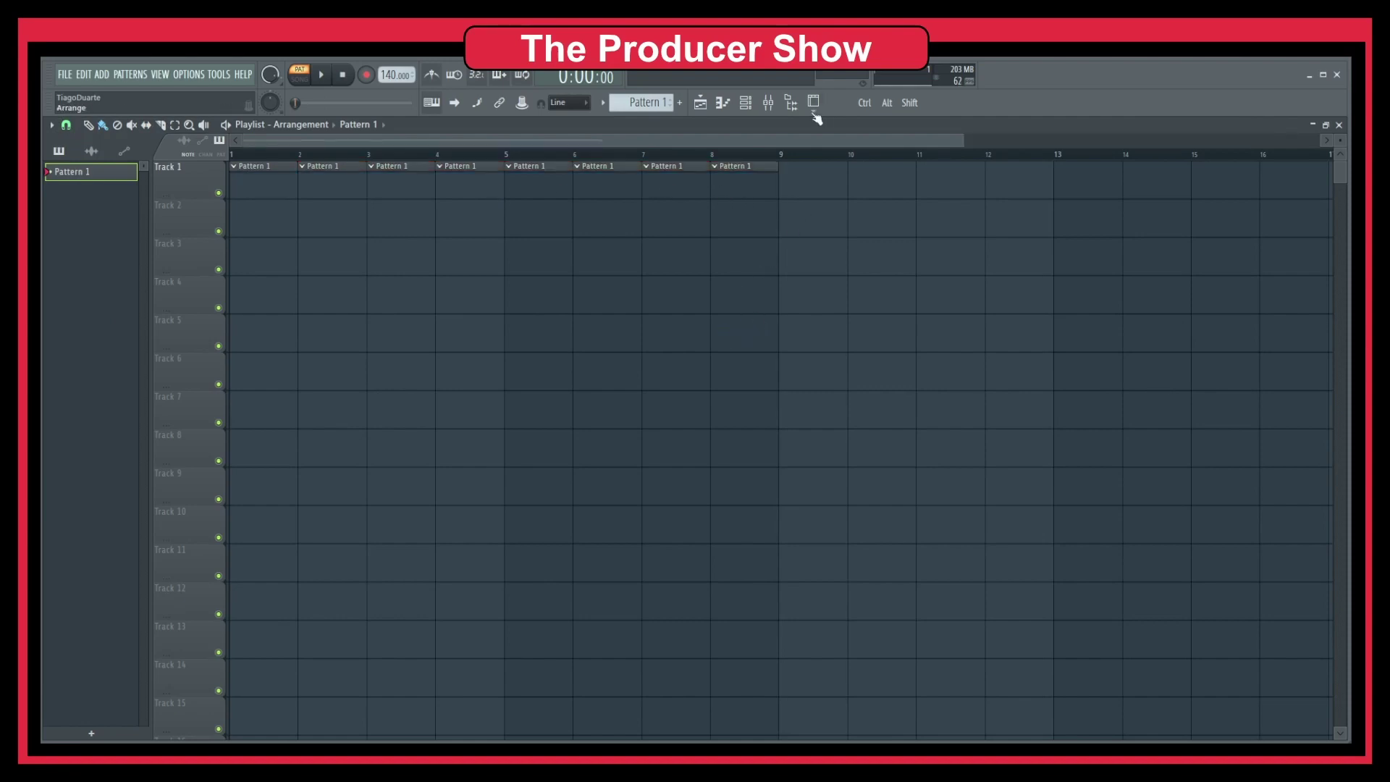
left_click(792, 104)
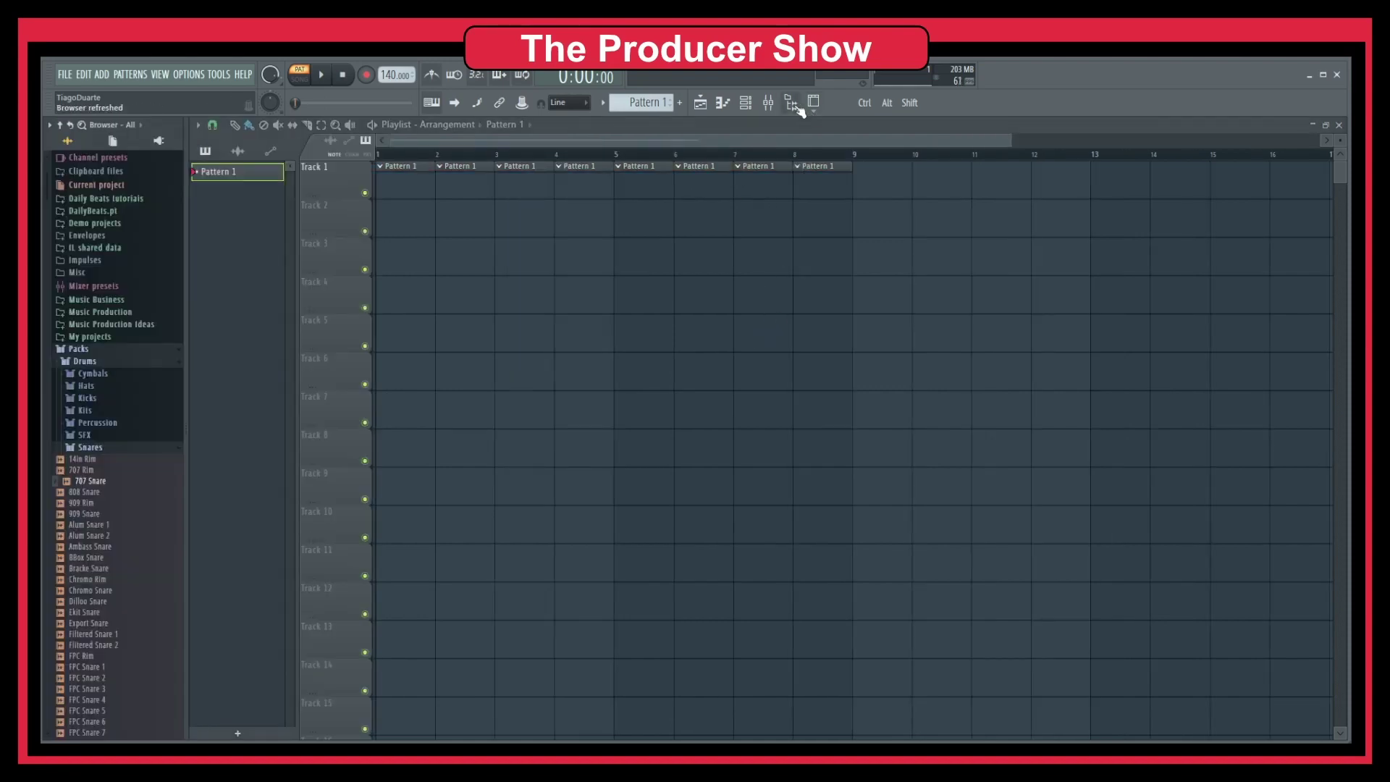
left_click(79, 349)
left_click_drag(75, 198, 114, 207)
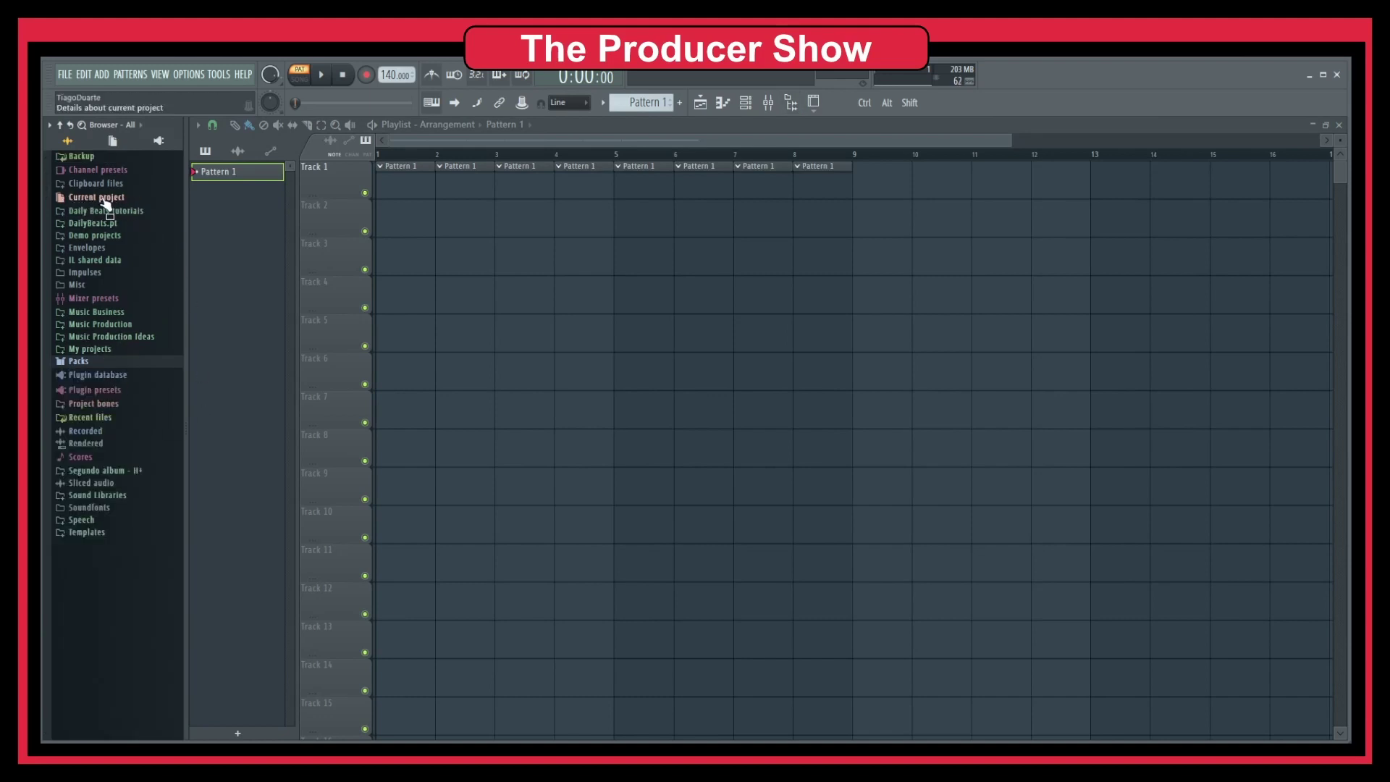
left_click(105, 201)
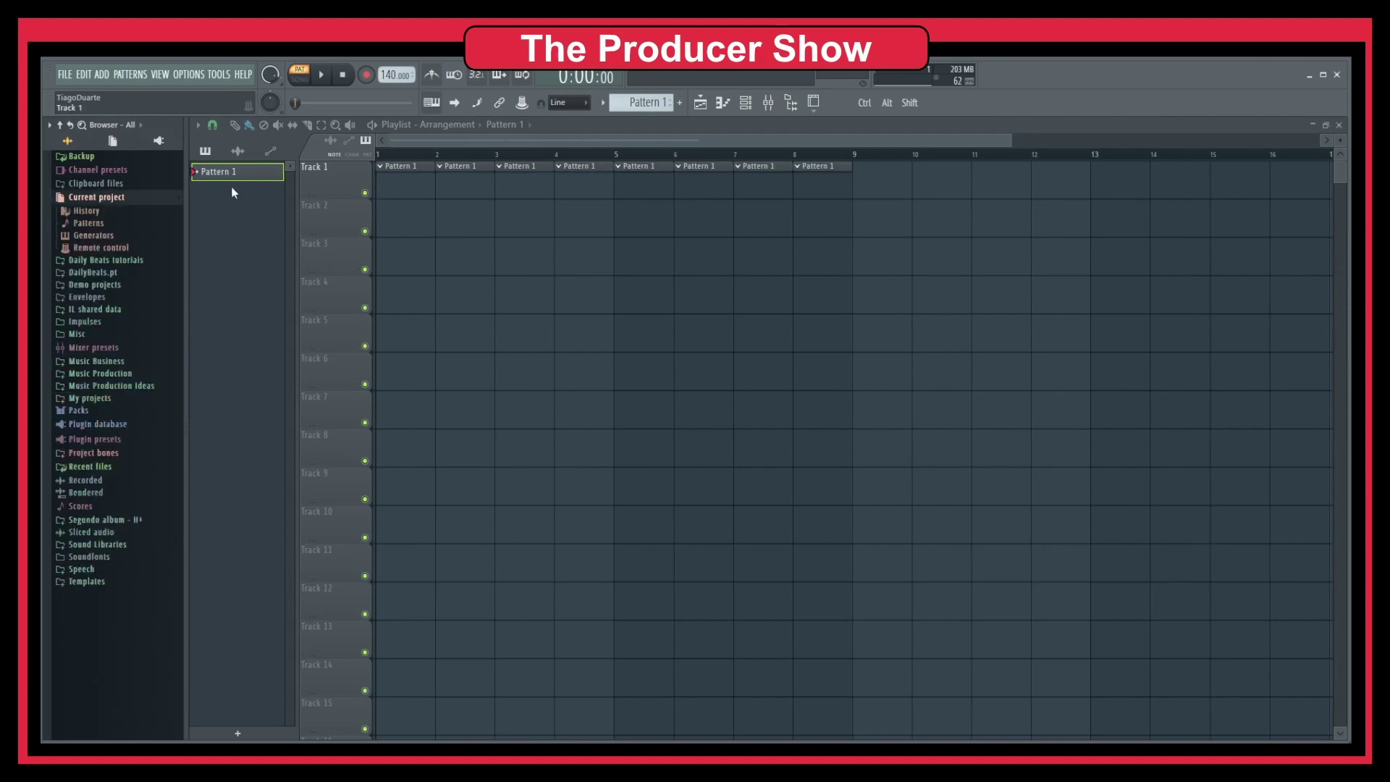
left_click(91, 213)
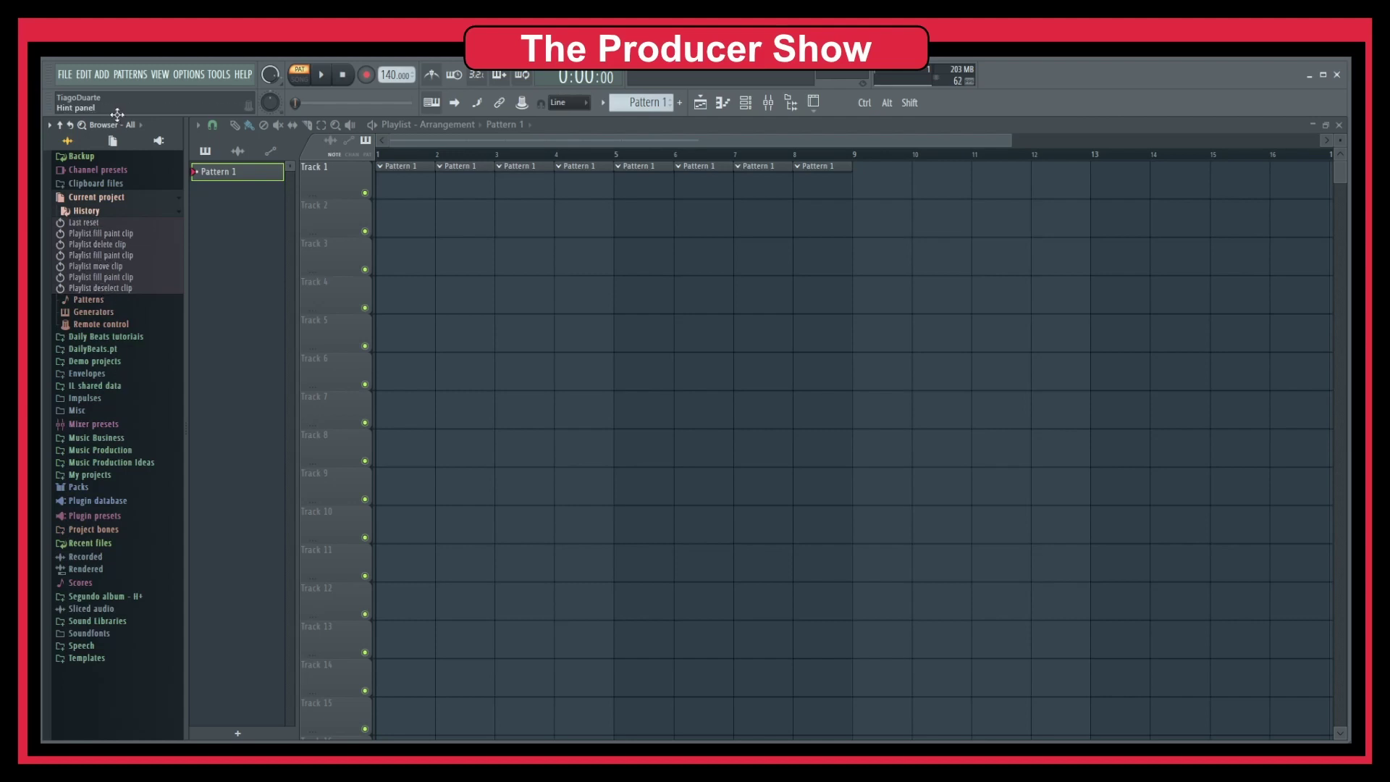
left_click(87, 75)
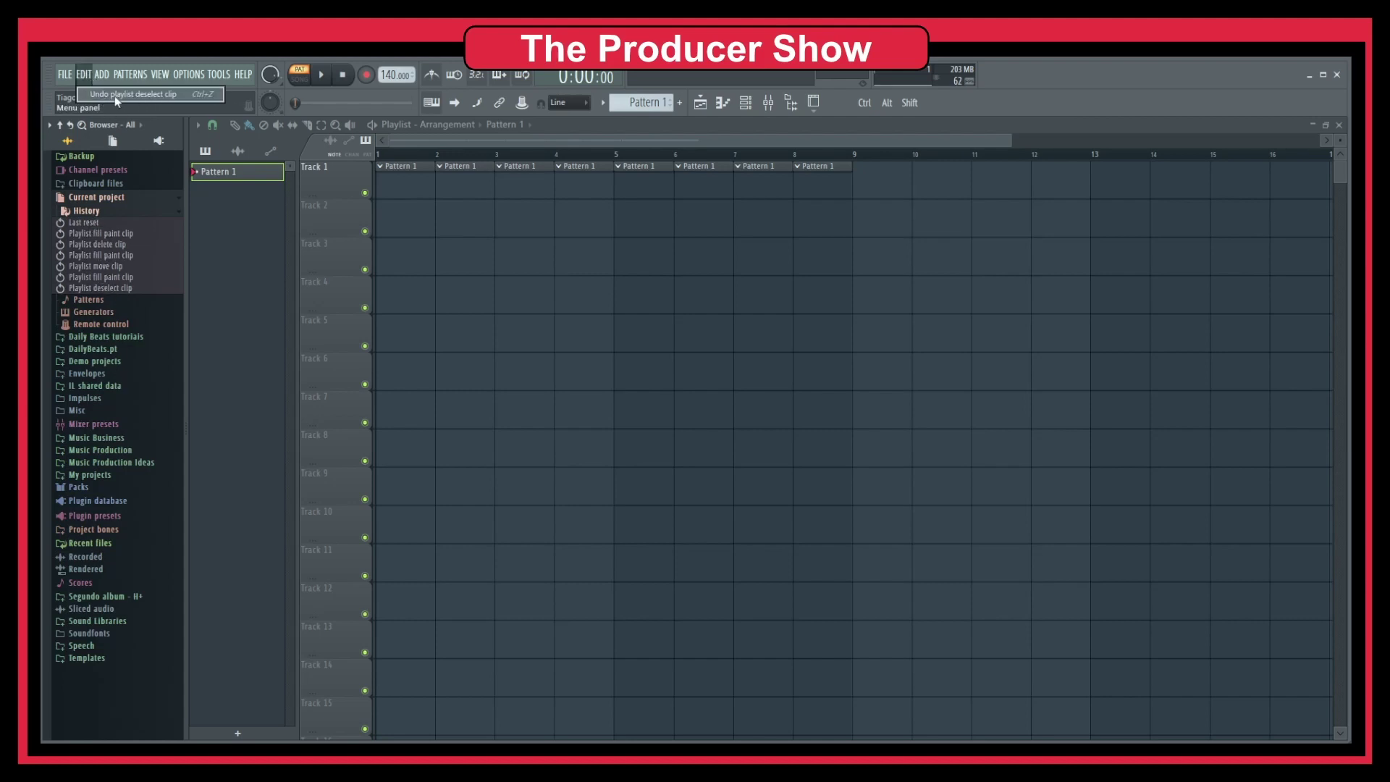
left_click(222, 99)
left_click(86, 76)
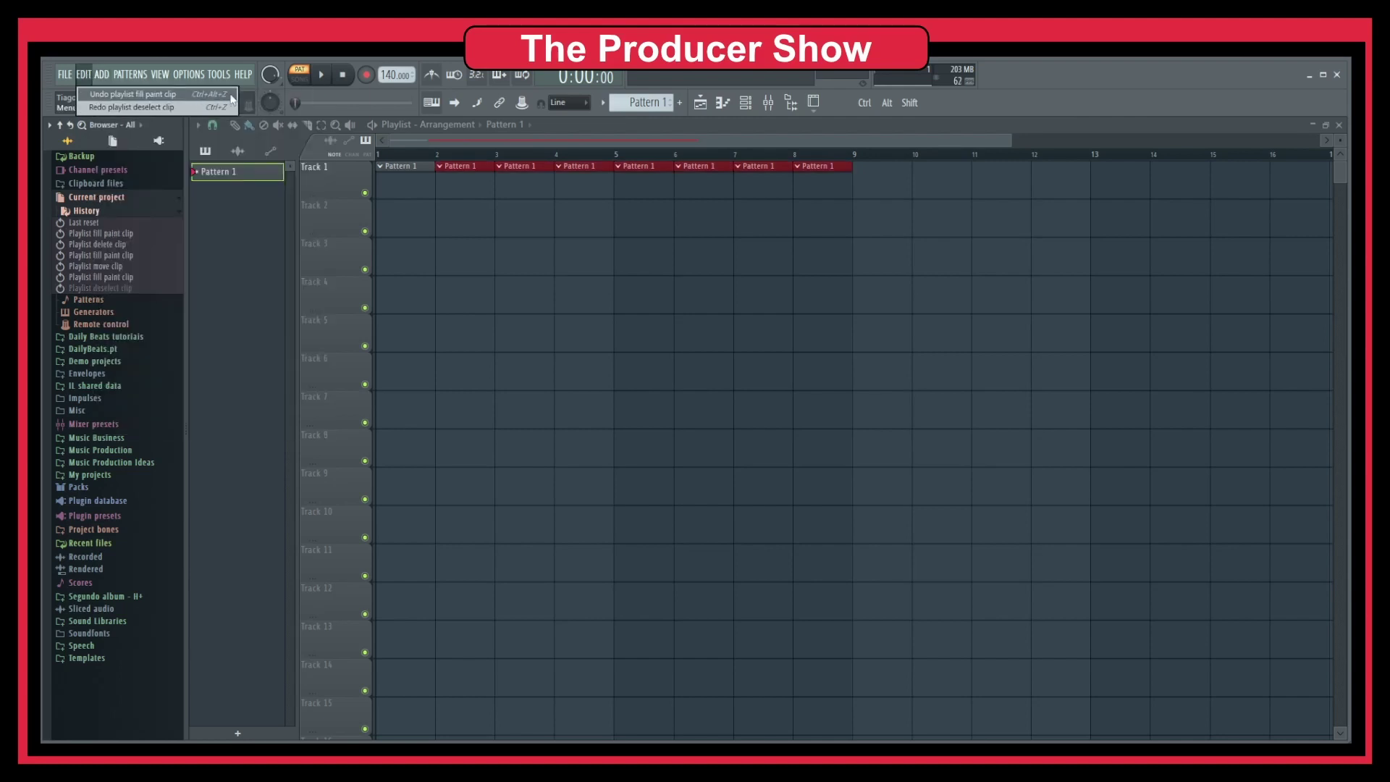
left_click(132, 106)
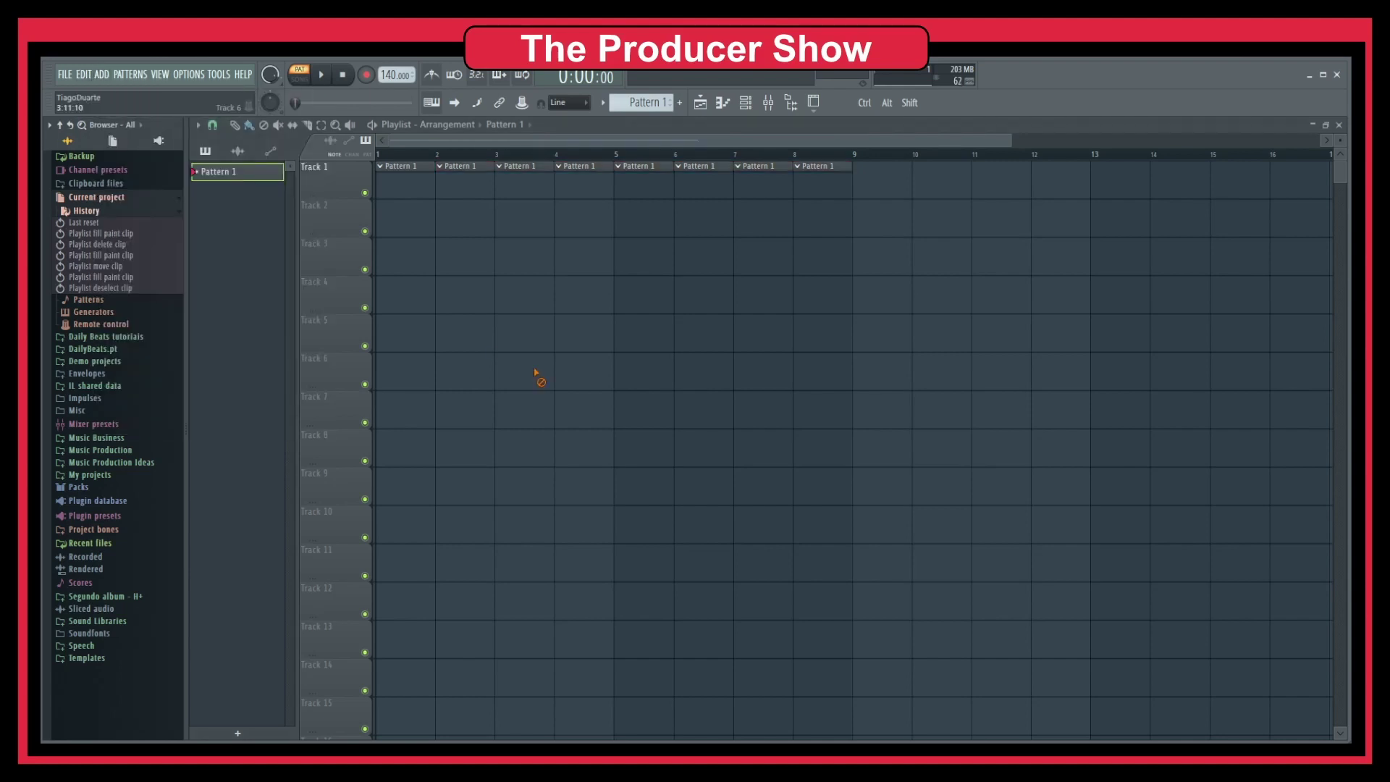
left_click(118, 277)
left_click(121, 266)
left_click(116, 255)
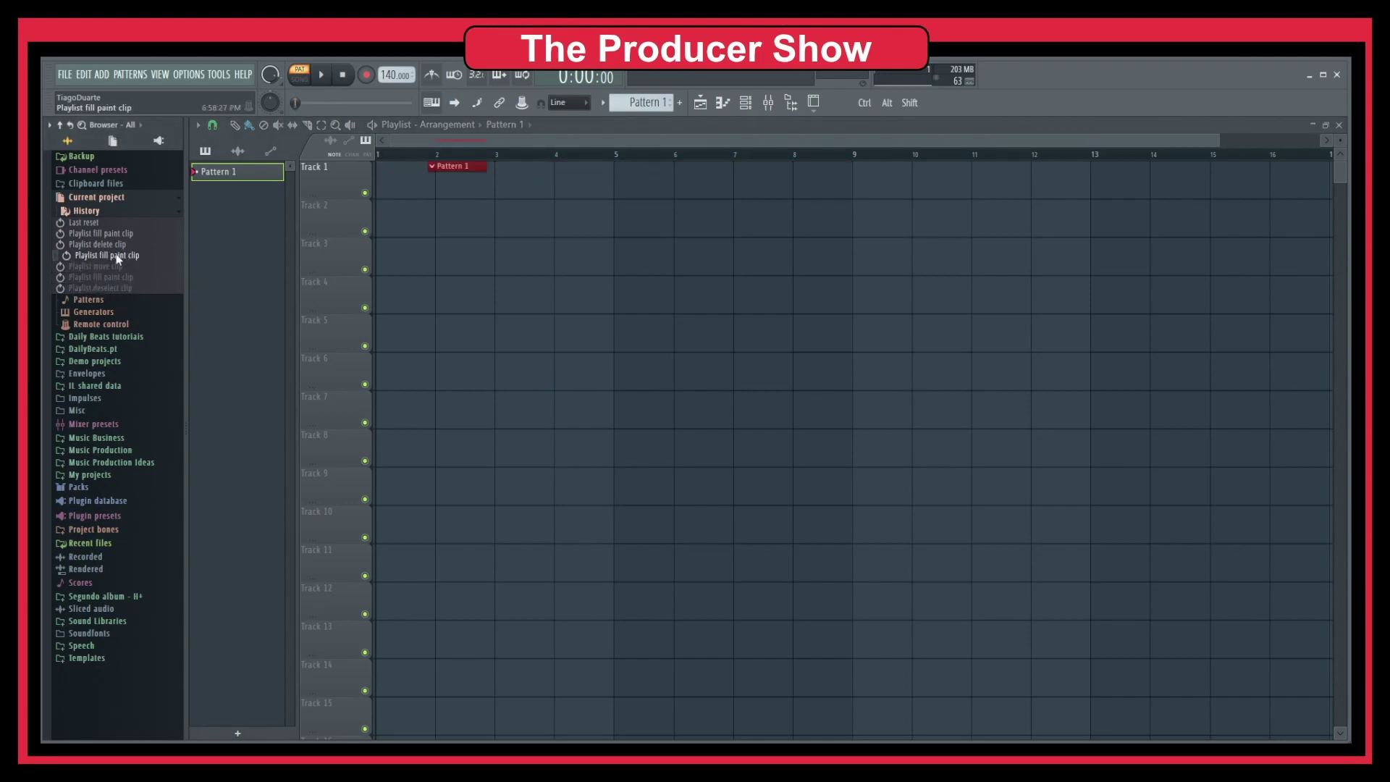
left_click(116, 244)
left_click(115, 233)
left_click(115, 244)
left_click(115, 255)
left_click(116, 277)
left_click(116, 287)
left_click(113, 245)
left_click(116, 233)
left_click(116, 222)
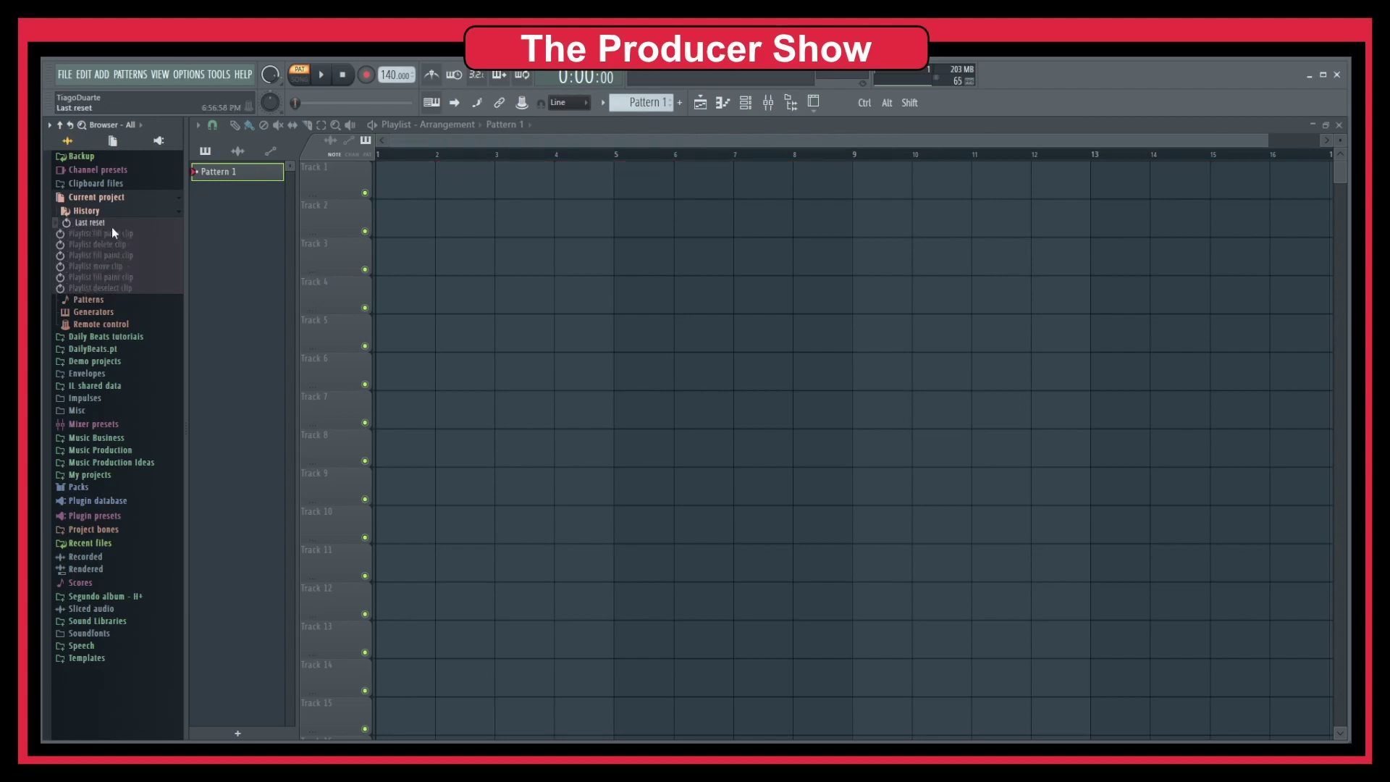
left_click(116, 233)
left_click(115, 265)
left_click(116, 277)
left_click(116, 287)
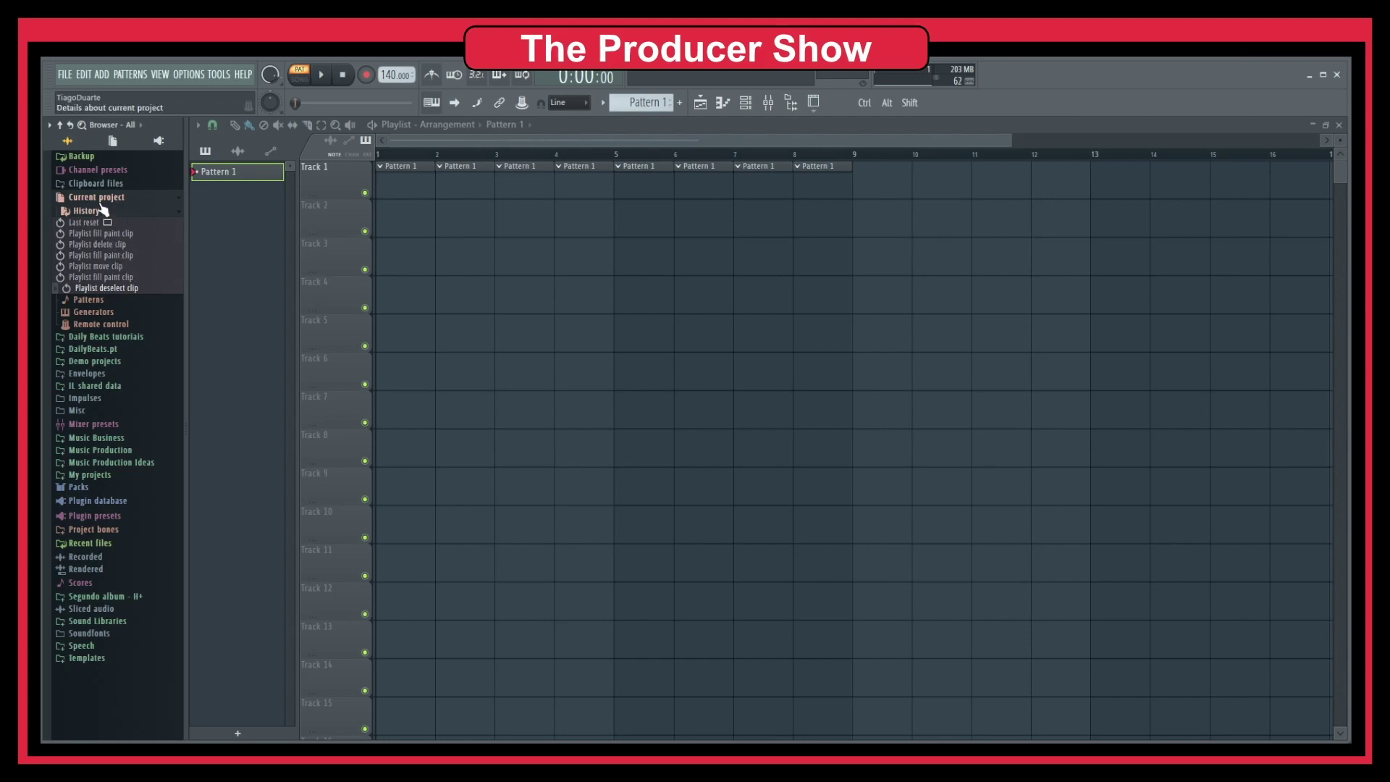
left_click(124, 277)
left_click(125, 267)
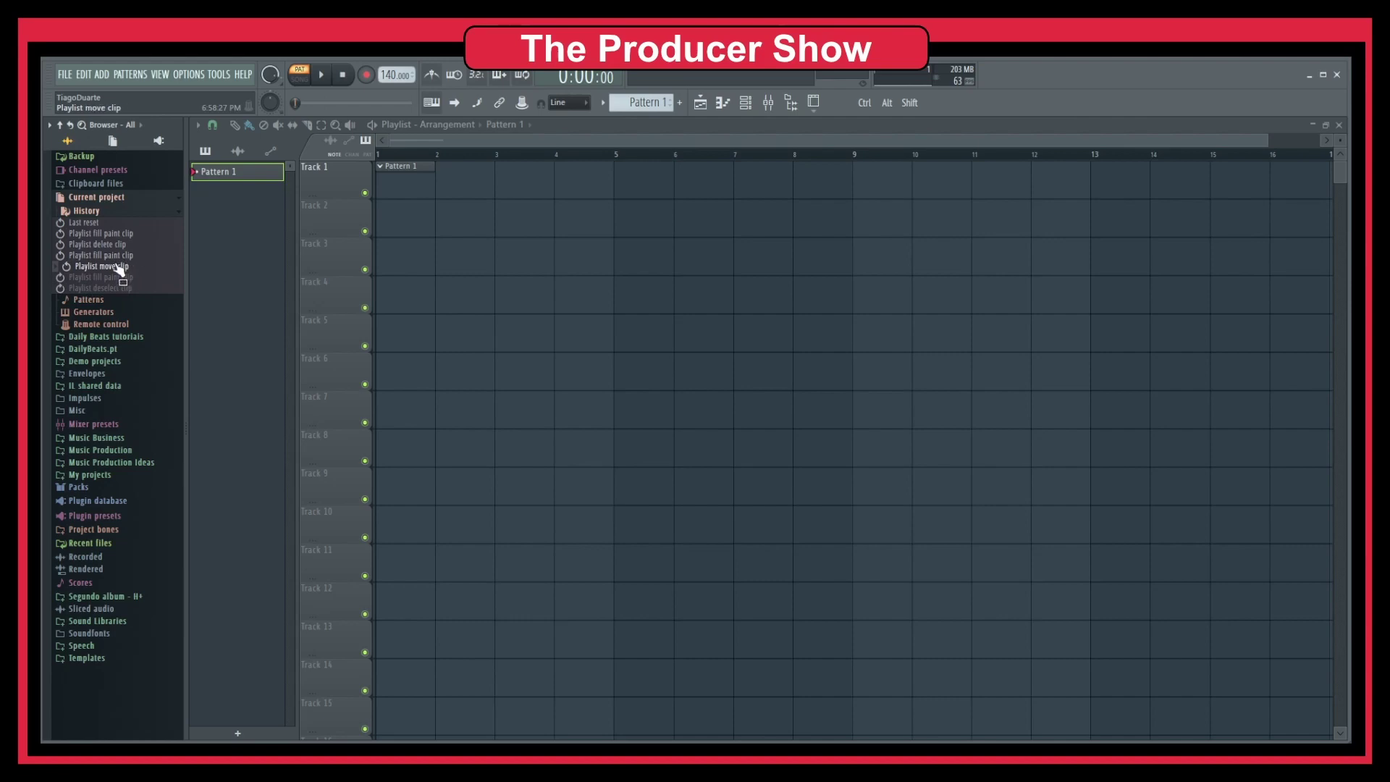
left_click(116, 255)
left_click(114, 244)
left_click(135, 234)
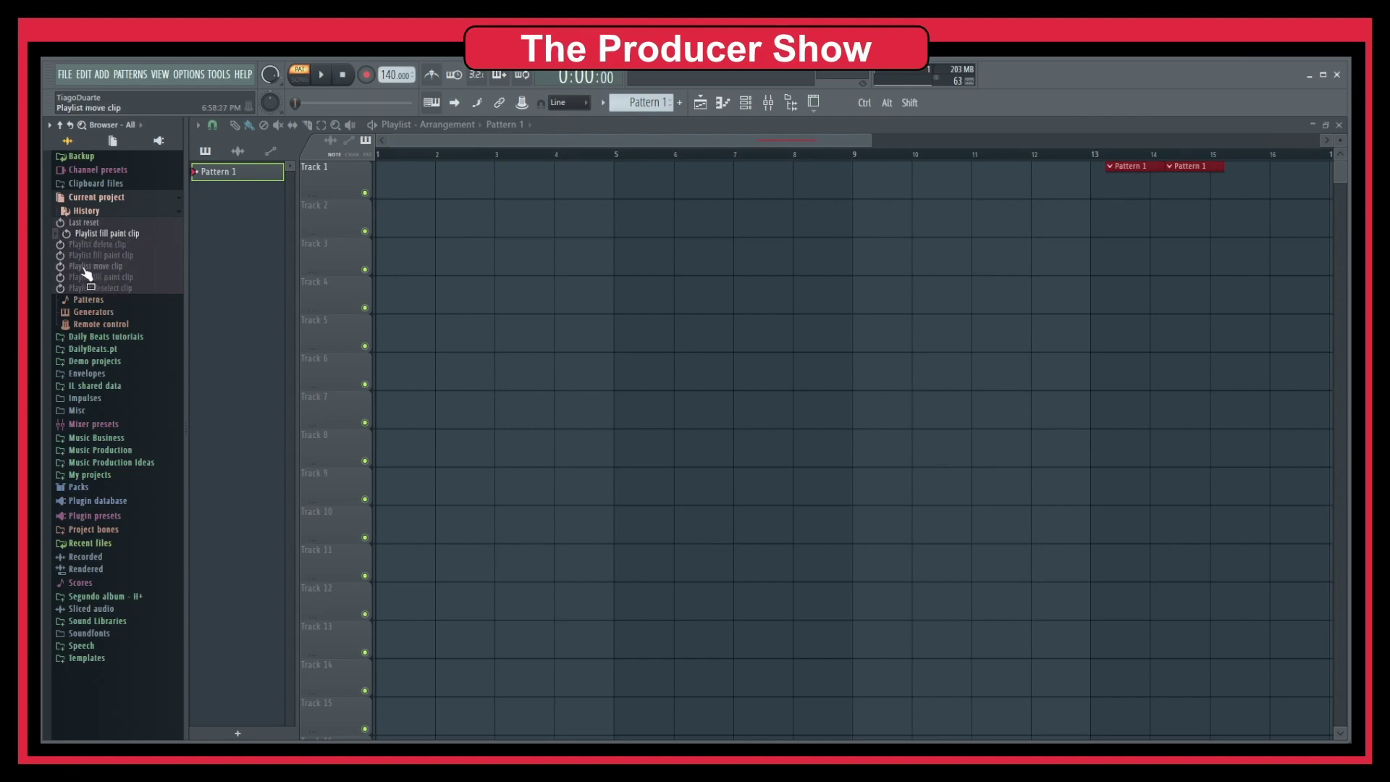
left_click(108, 267)
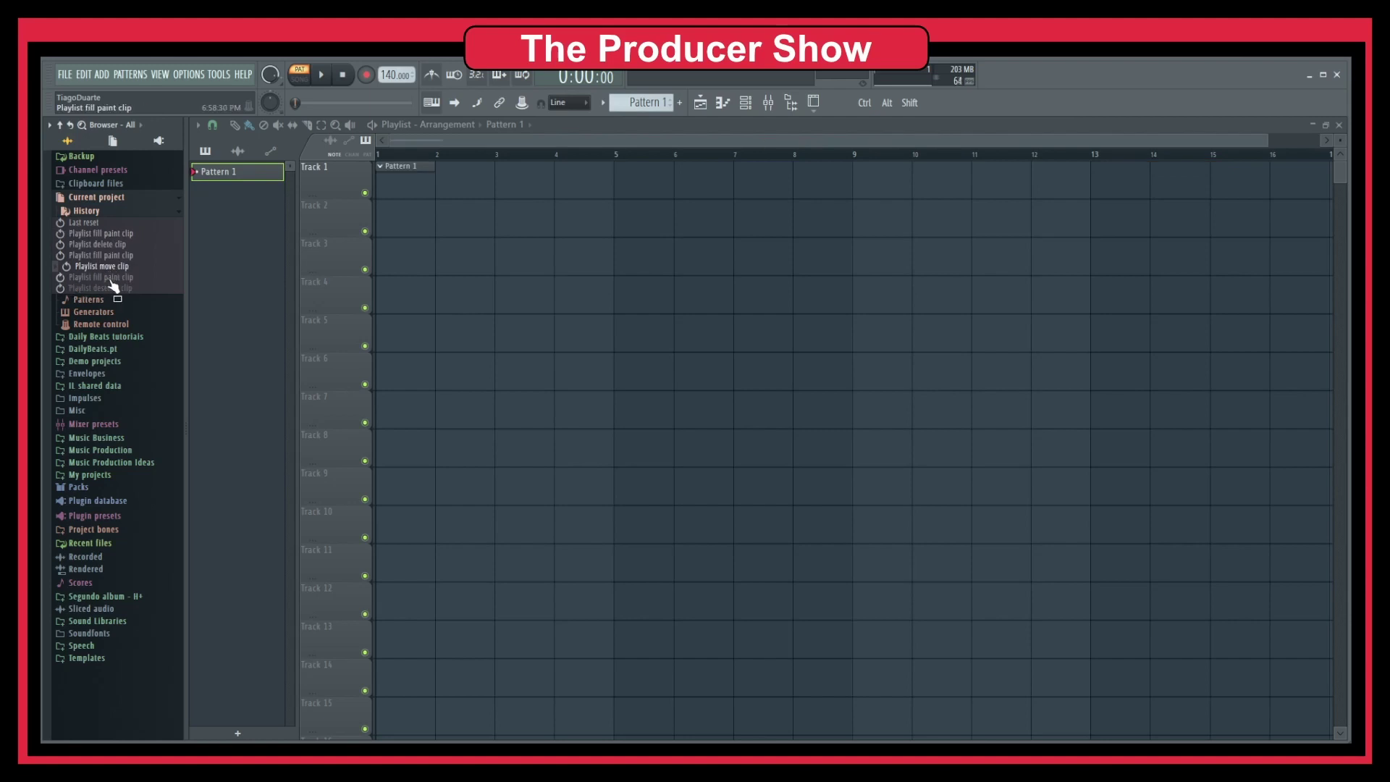
left_click(108, 278)
left_click(108, 289)
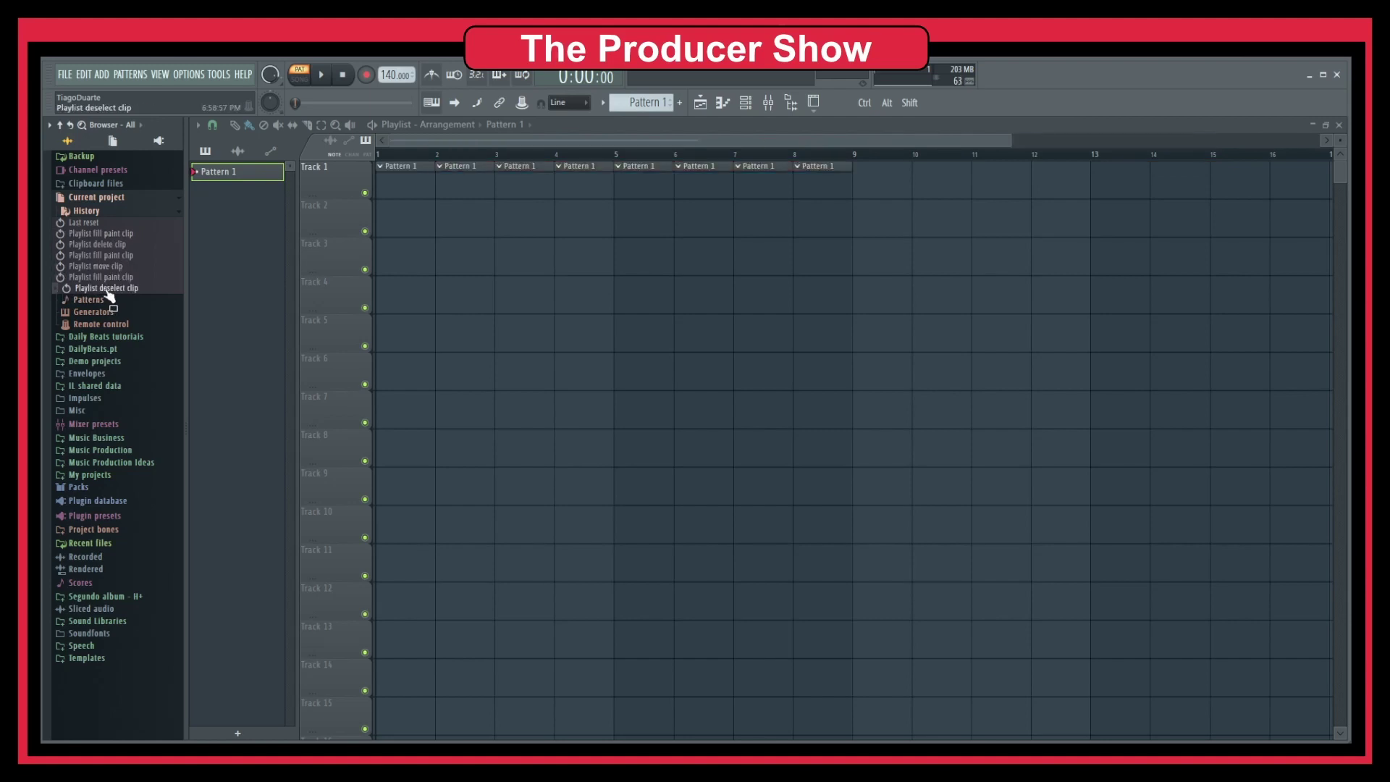
Step: Swap the Playlist for the Mixer and lower the Insert 1 volume slightly
left_click(1336, 127)
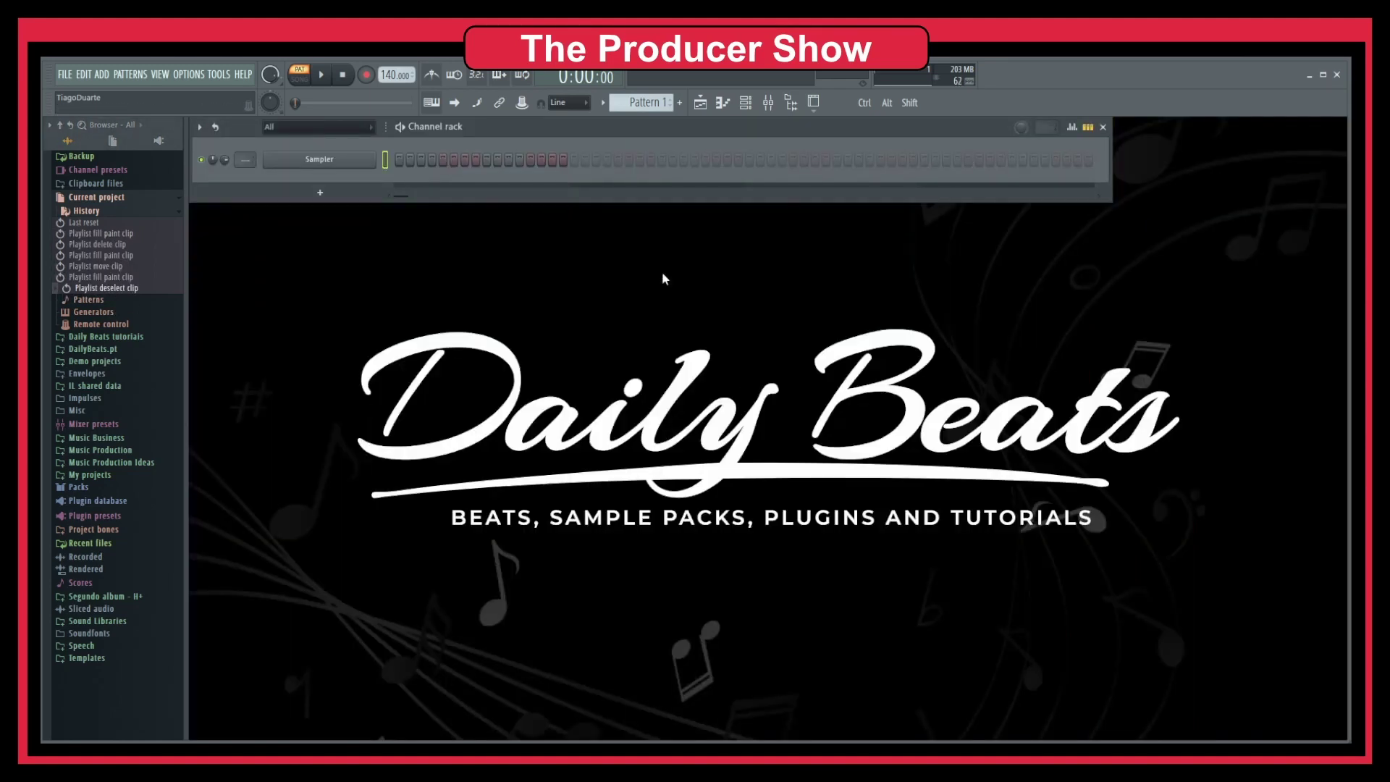
left_click(771, 106)
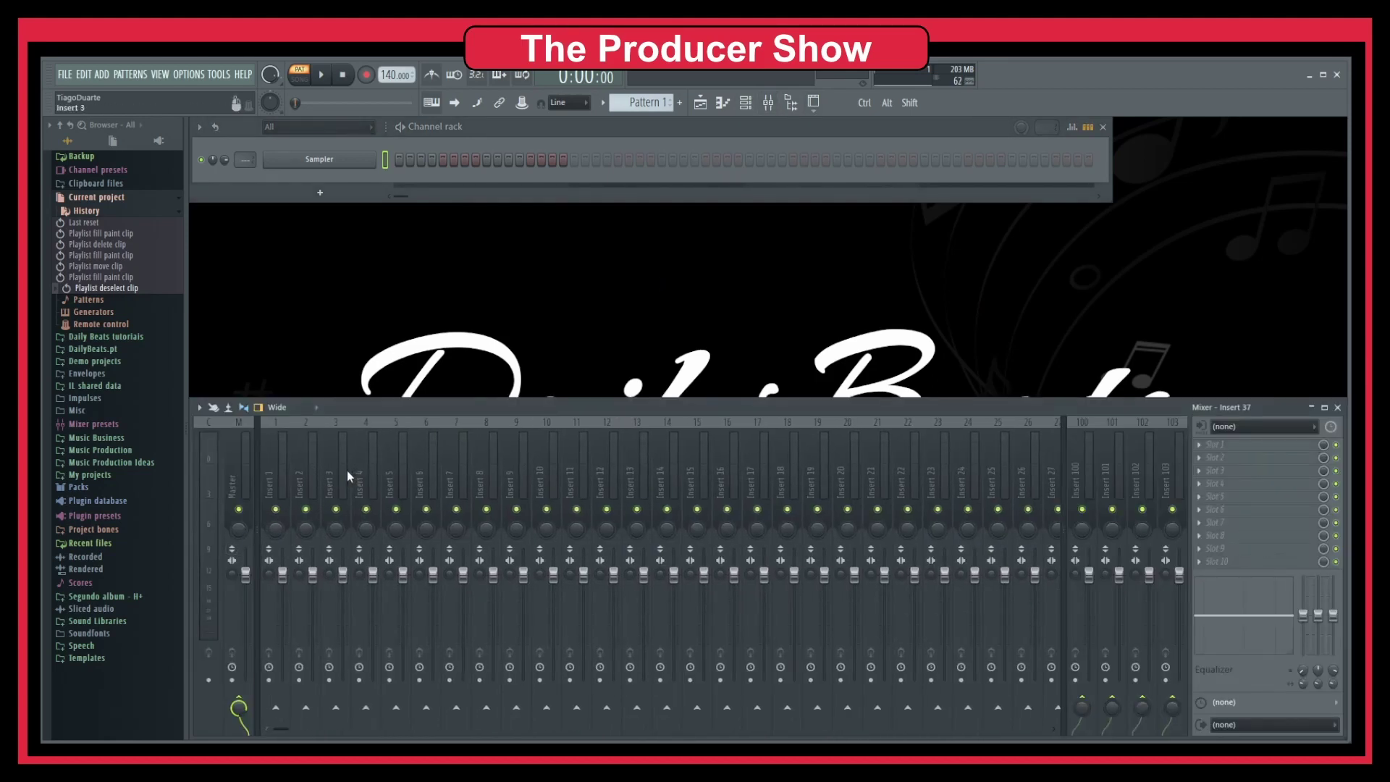
left_click_drag(282, 574, 343, 626)
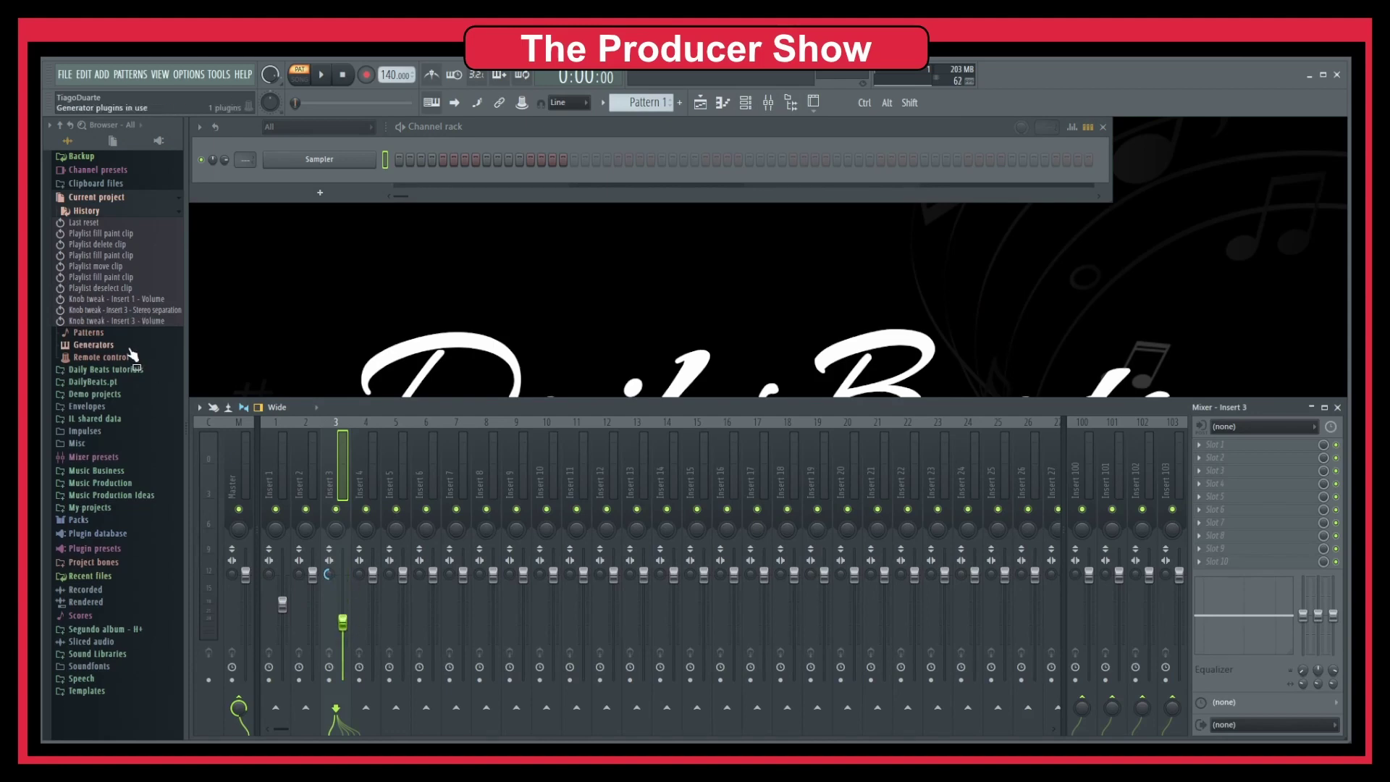
Step: Undo all the mixer tweaks in History, then redo Insert 1 volume, Insert 3 separation and volume
left_click(131, 310)
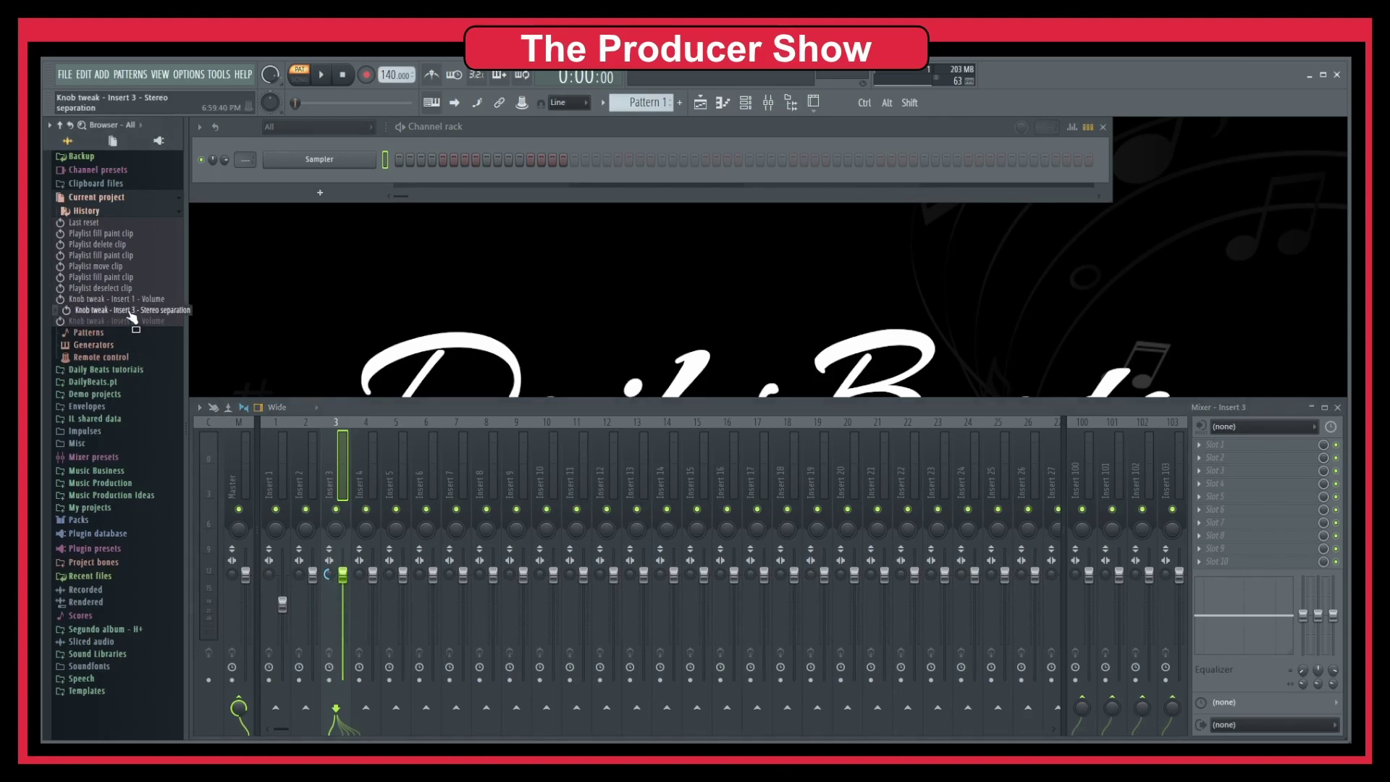
left_click(128, 299)
left_click(121, 289)
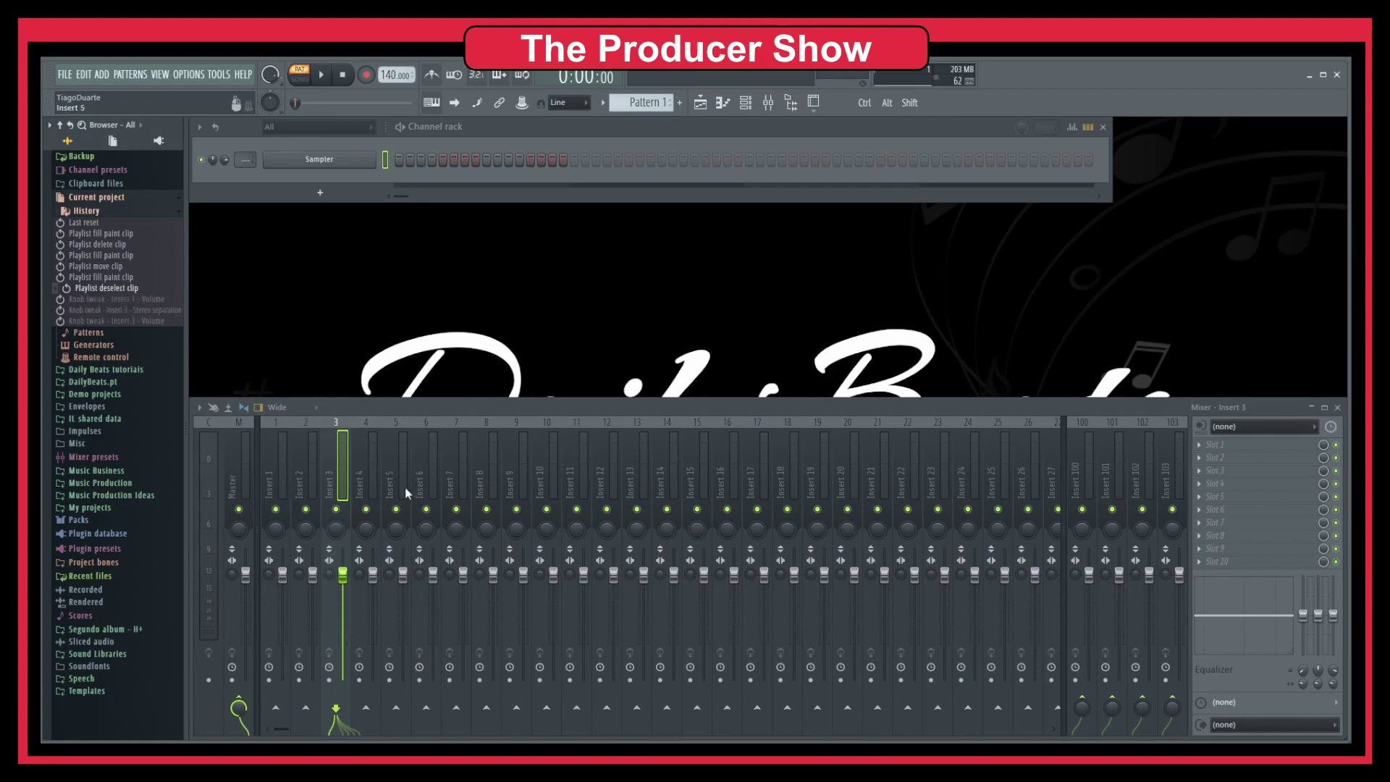
left_click(128, 299)
left_click(130, 310)
left_click(129, 322)
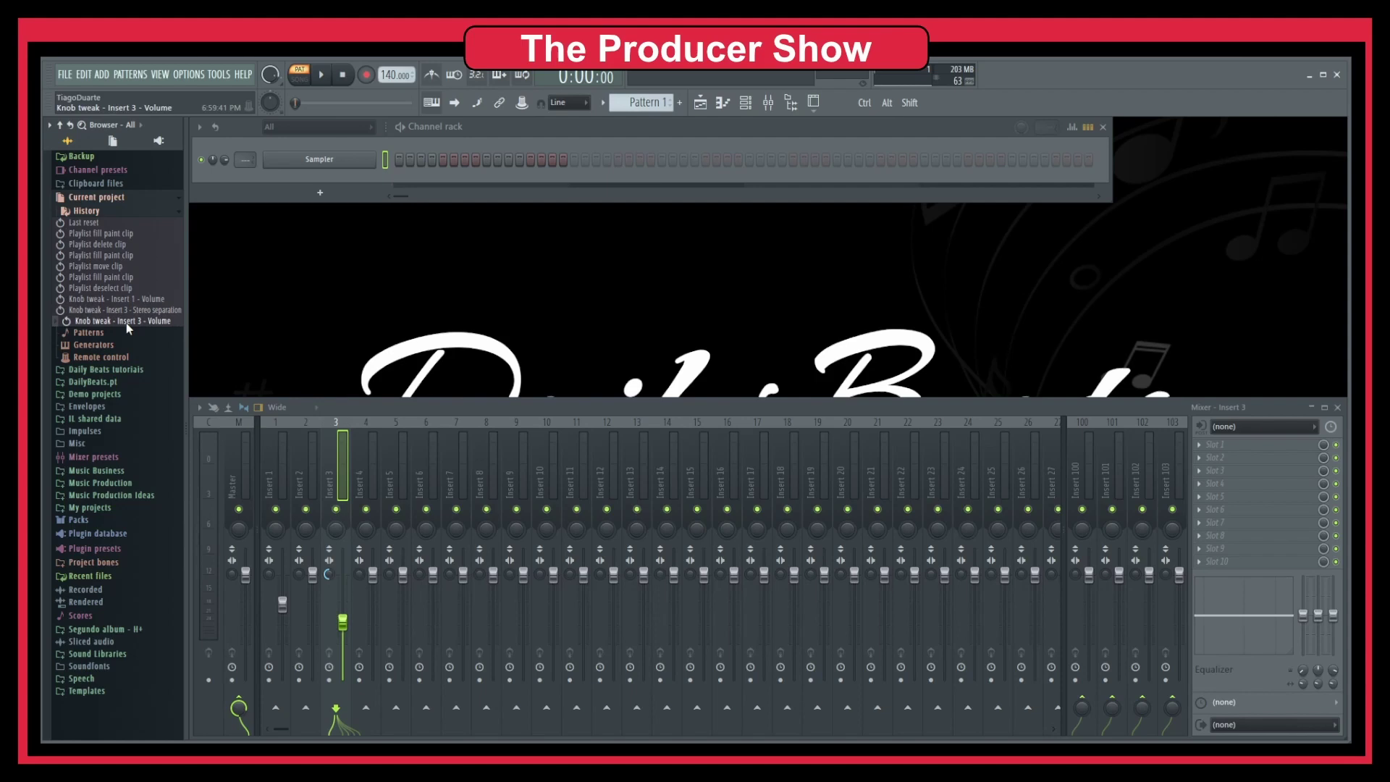
Step: Step History back to the painted clips state, then forward again to the Insert 3 volume tweak
left_click(125, 310)
left_click(122, 299)
left_click(119, 288)
left_click(117, 277)
left_click(116, 266)
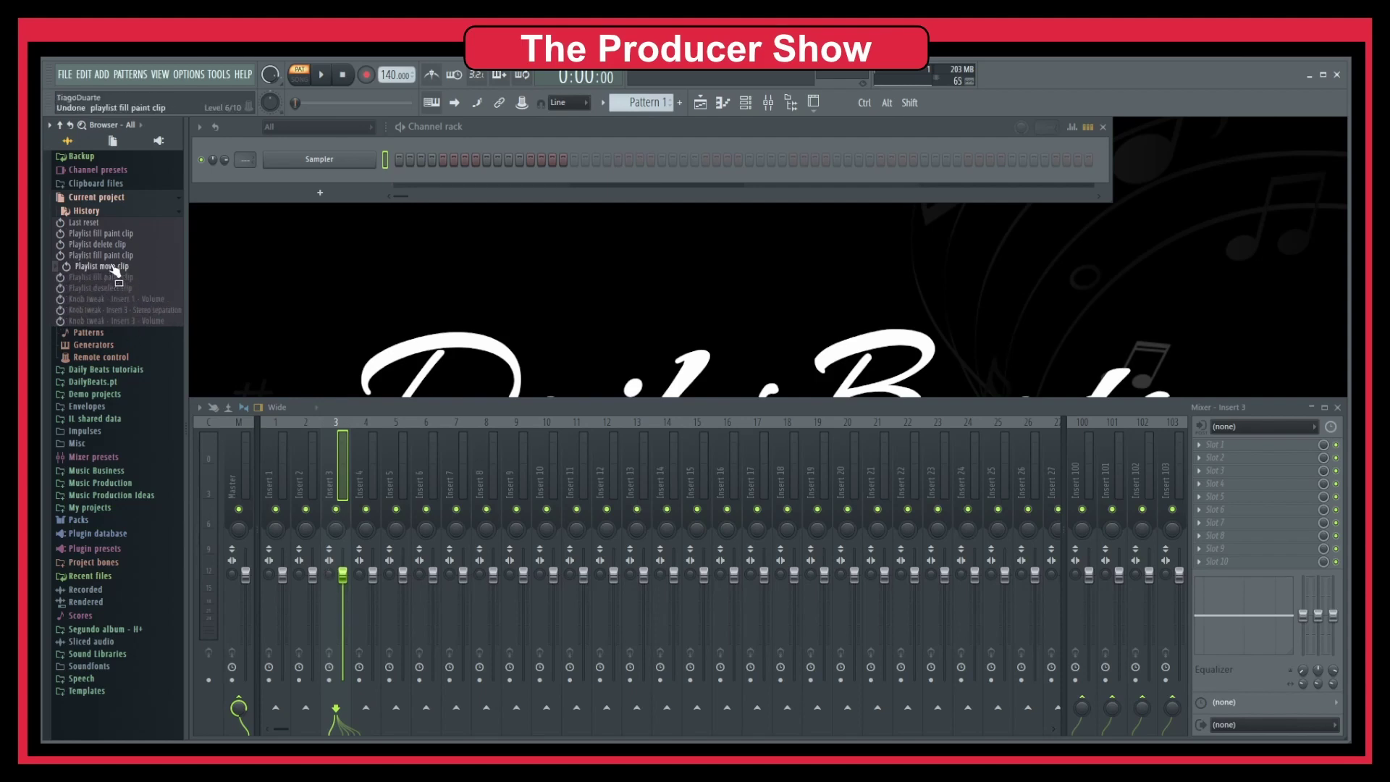
left_click(114, 255)
left_click(114, 266)
left_click(115, 277)
left_click(116, 288)
left_click(117, 299)
left_click(119, 310)
left_click(122, 320)
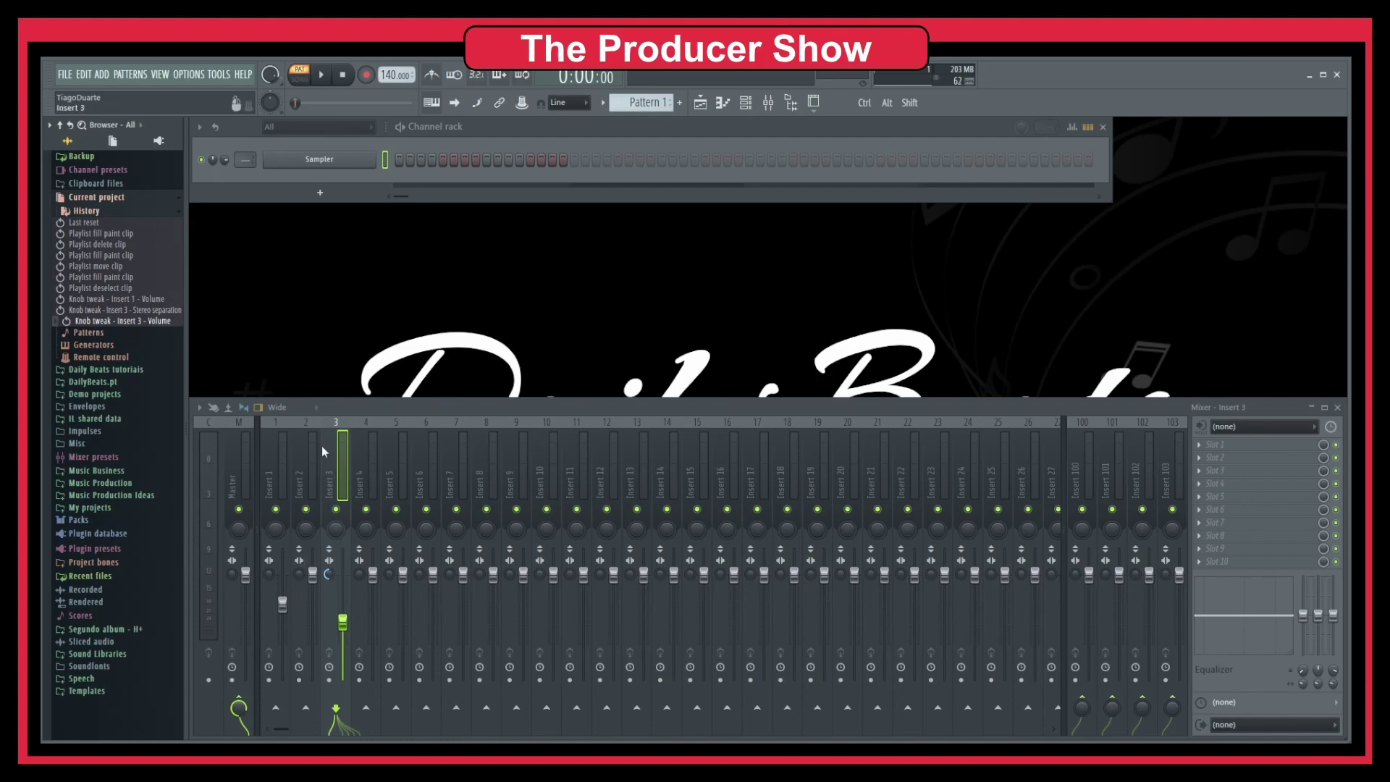
Step: Load Waves L1+ Ultramaximizer Stereo into Insert 3's FX Slot 1 and move its window aside
left_click(1253, 449)
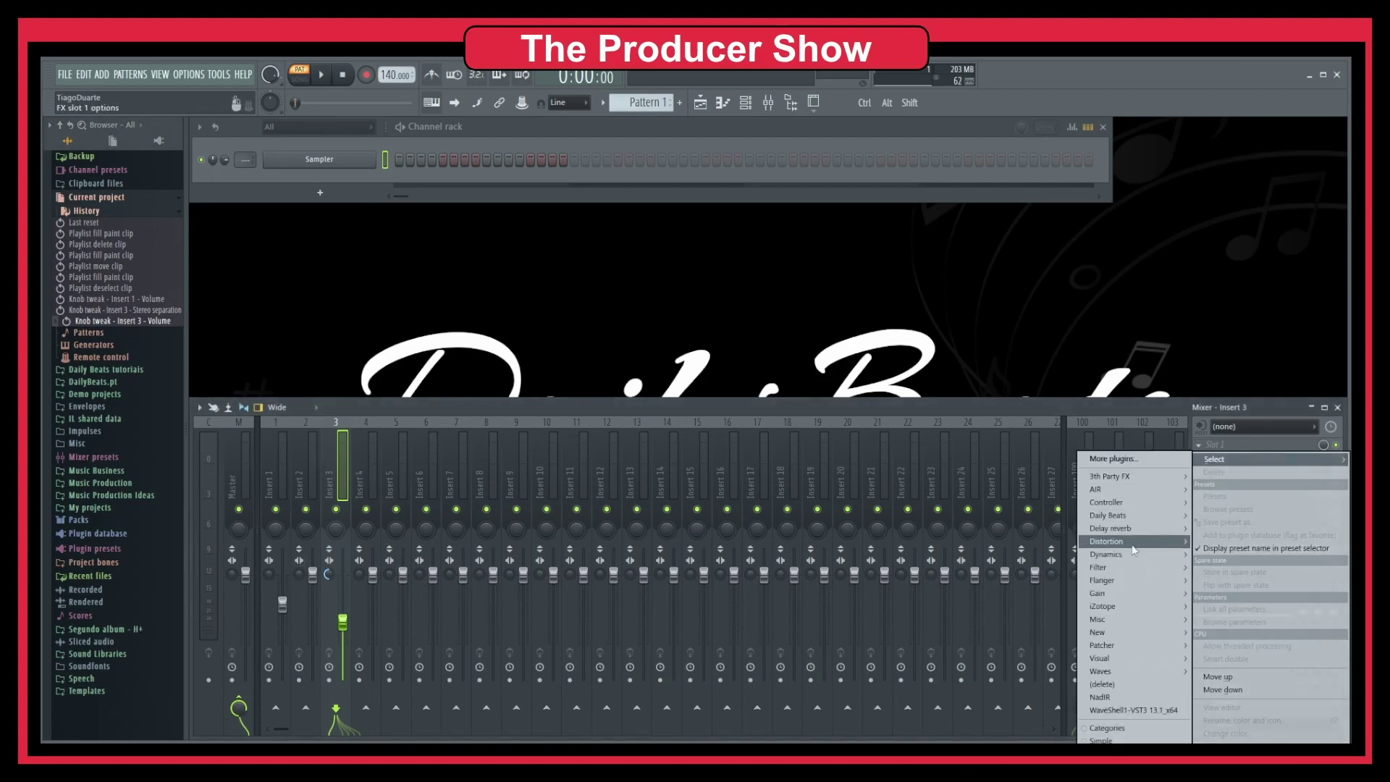
mouse_move(1136, 536)
mouse_move(1129, 672)
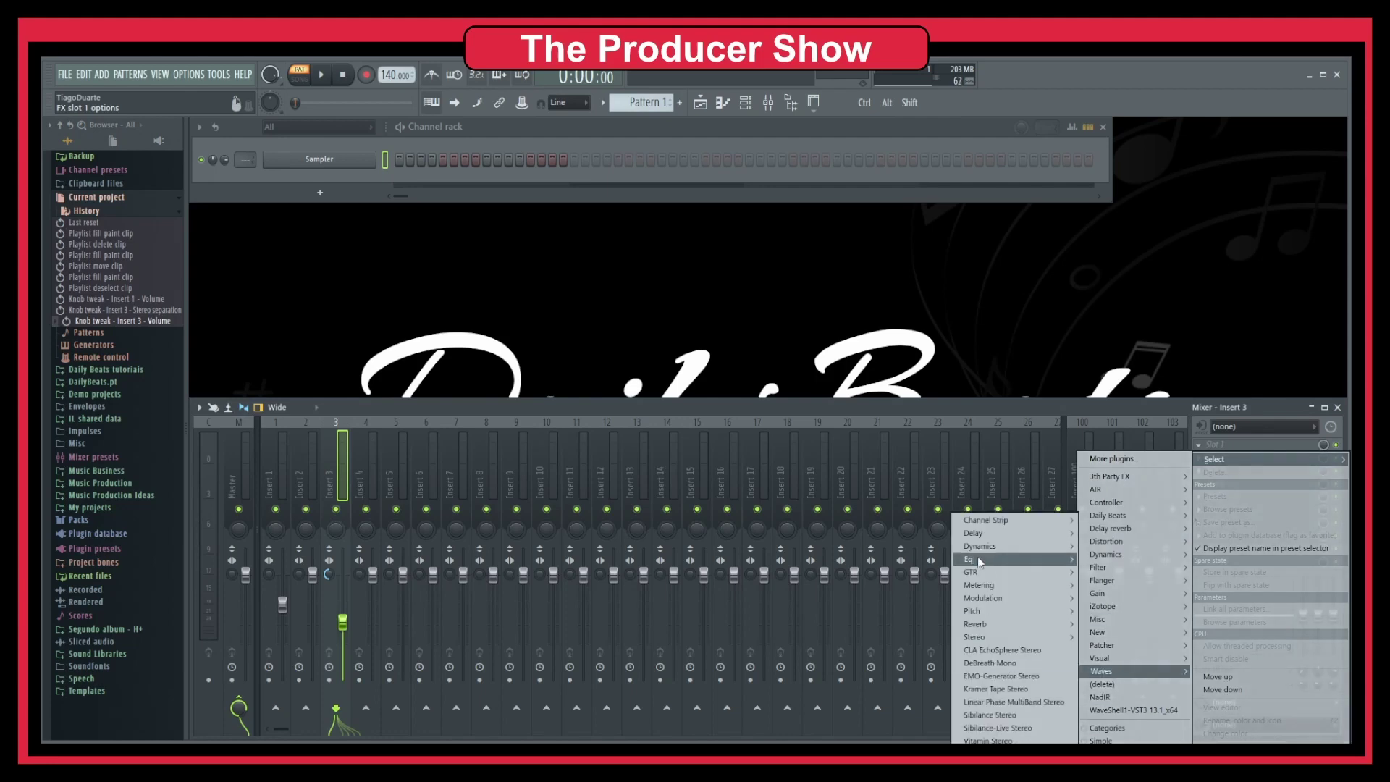
mouse_move(985, 546)
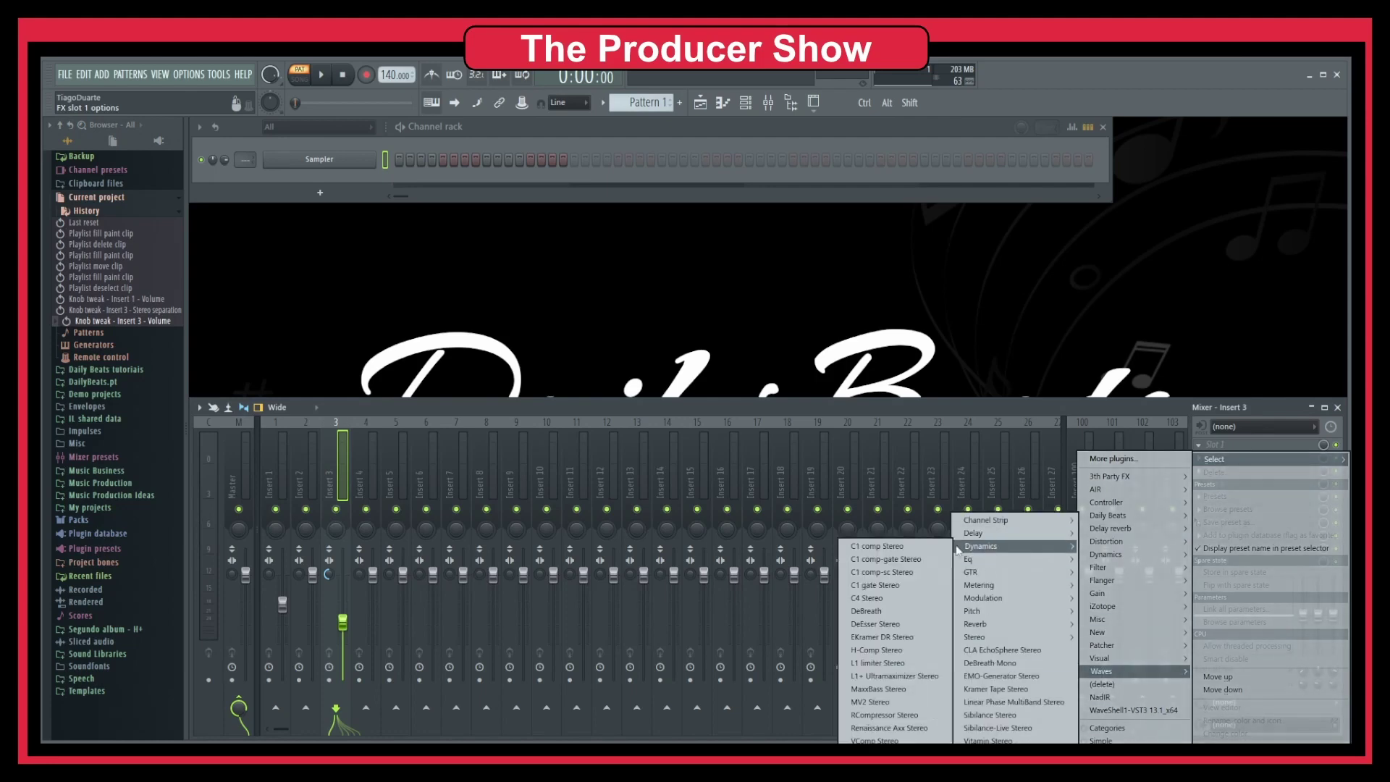
left_click(898, 677)
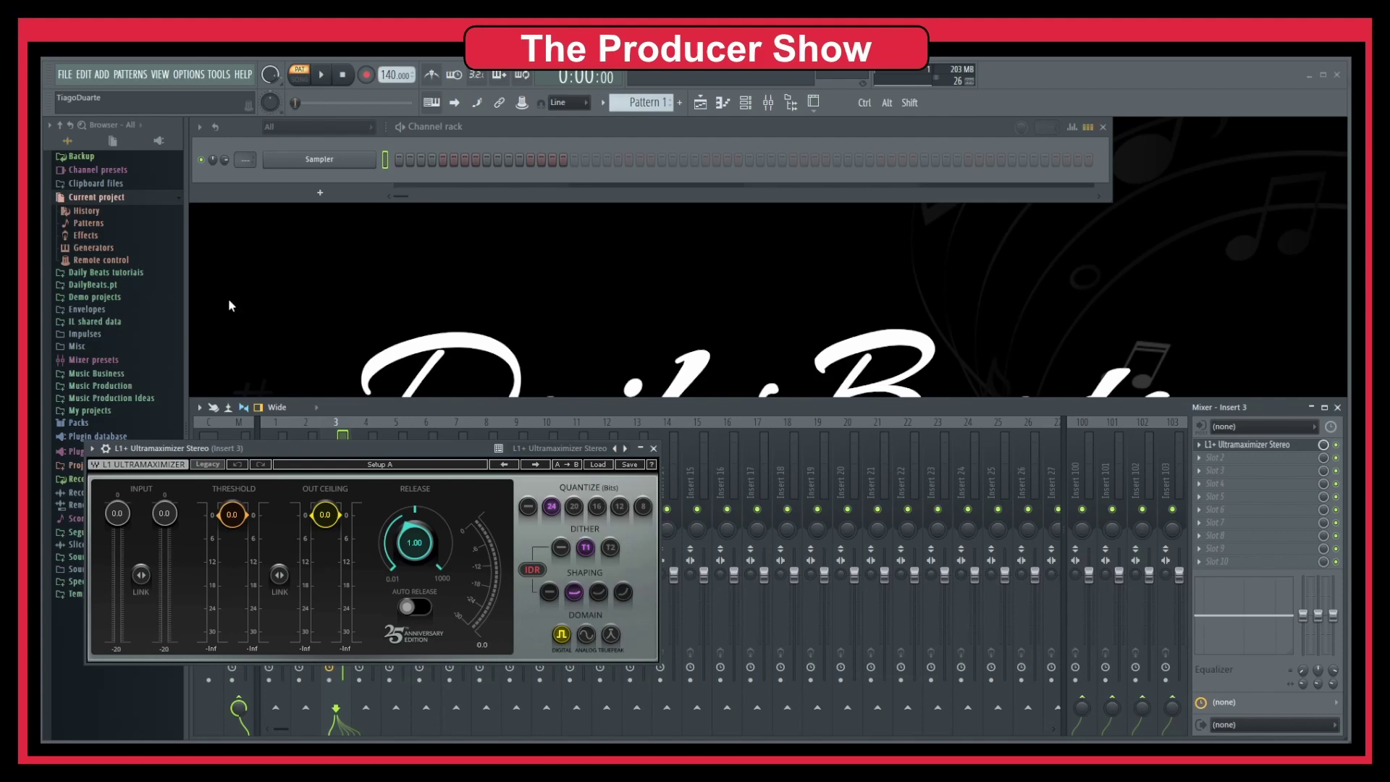
left_click_drag(330, 451, 632, 251)
Step: Lower the Ultramaximizer threshold to -7.8 dB, then further to -8.7 dB
left_click(86, 211)
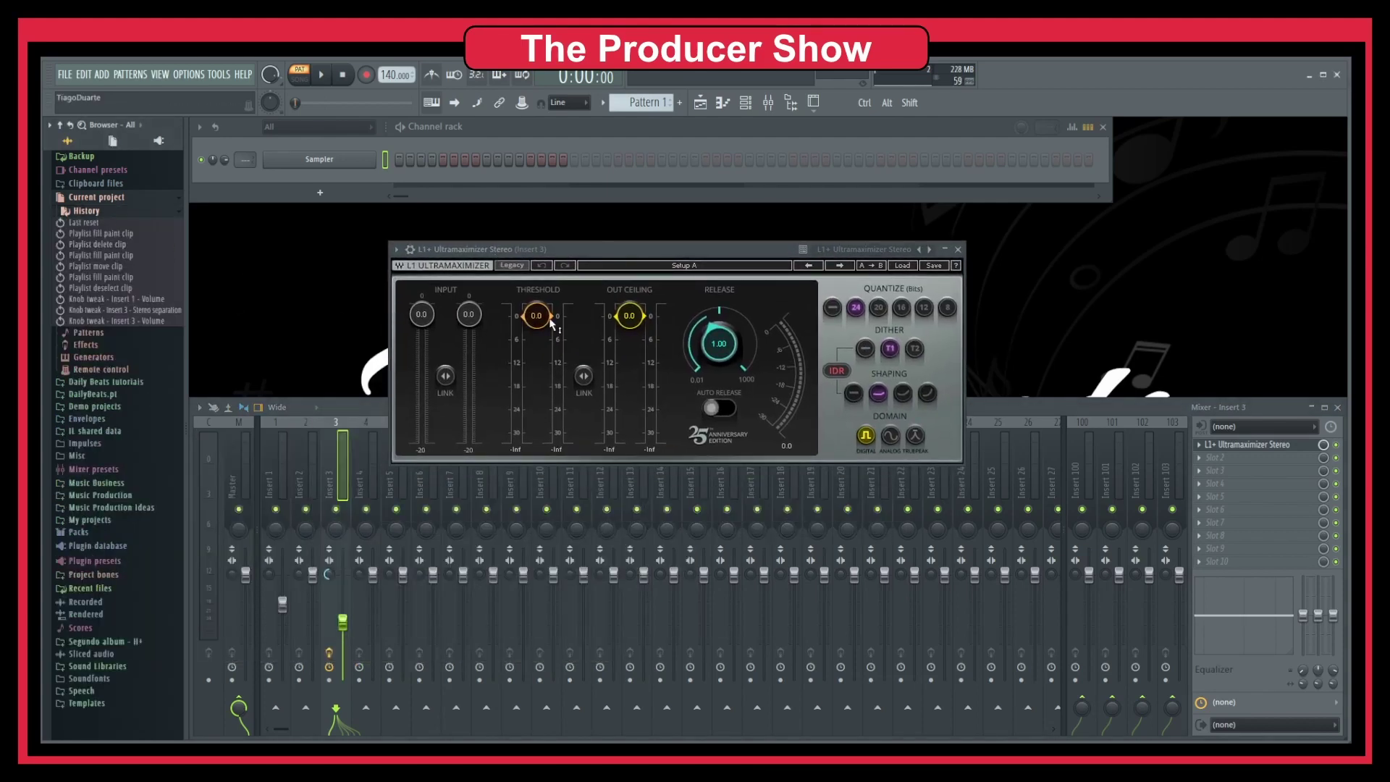
left_click_drag(537, 315, 537, 356)
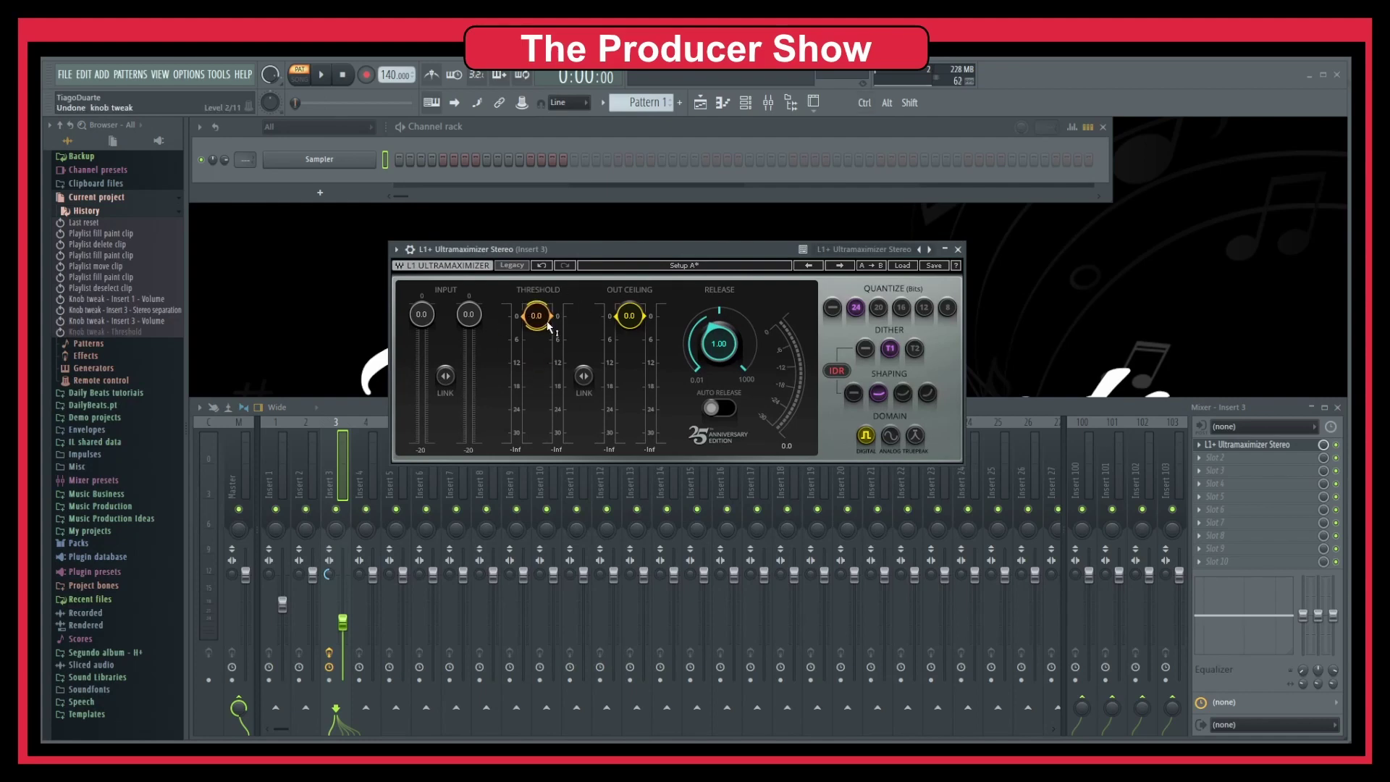
left_click_drag(542, 324, 523, 299)
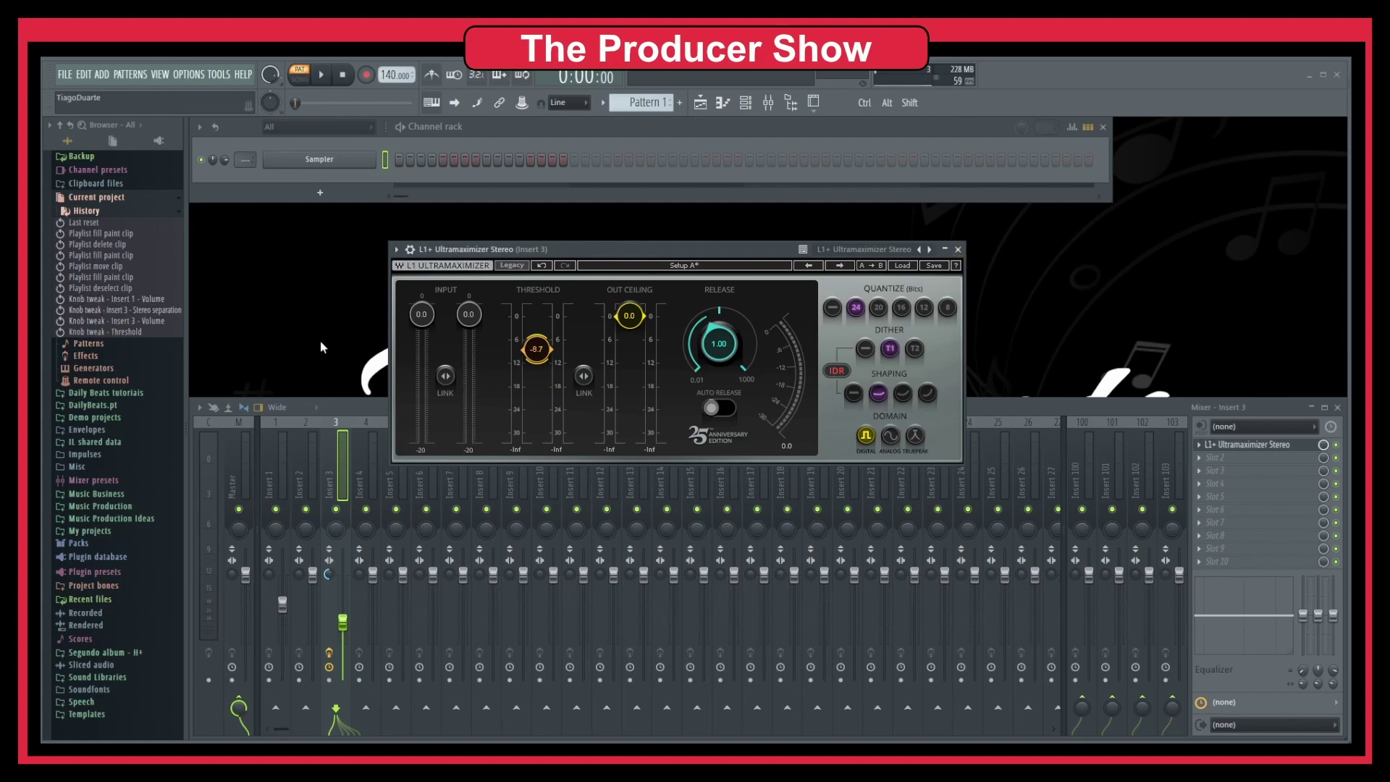
Step: Close the Ultramaximizer window and scrub History back toward the clip move
left_click(958, 250)
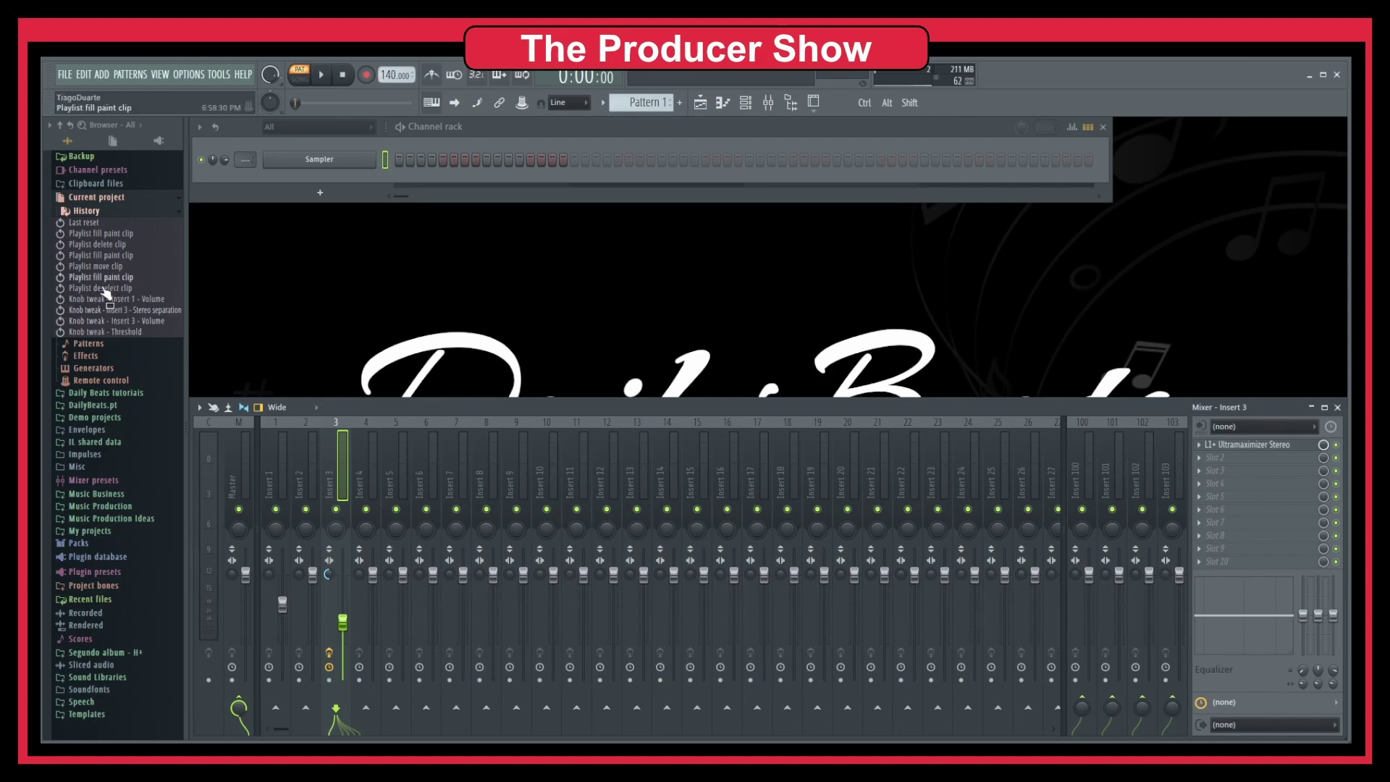
left_click_drag(109, 290, 119, 333)
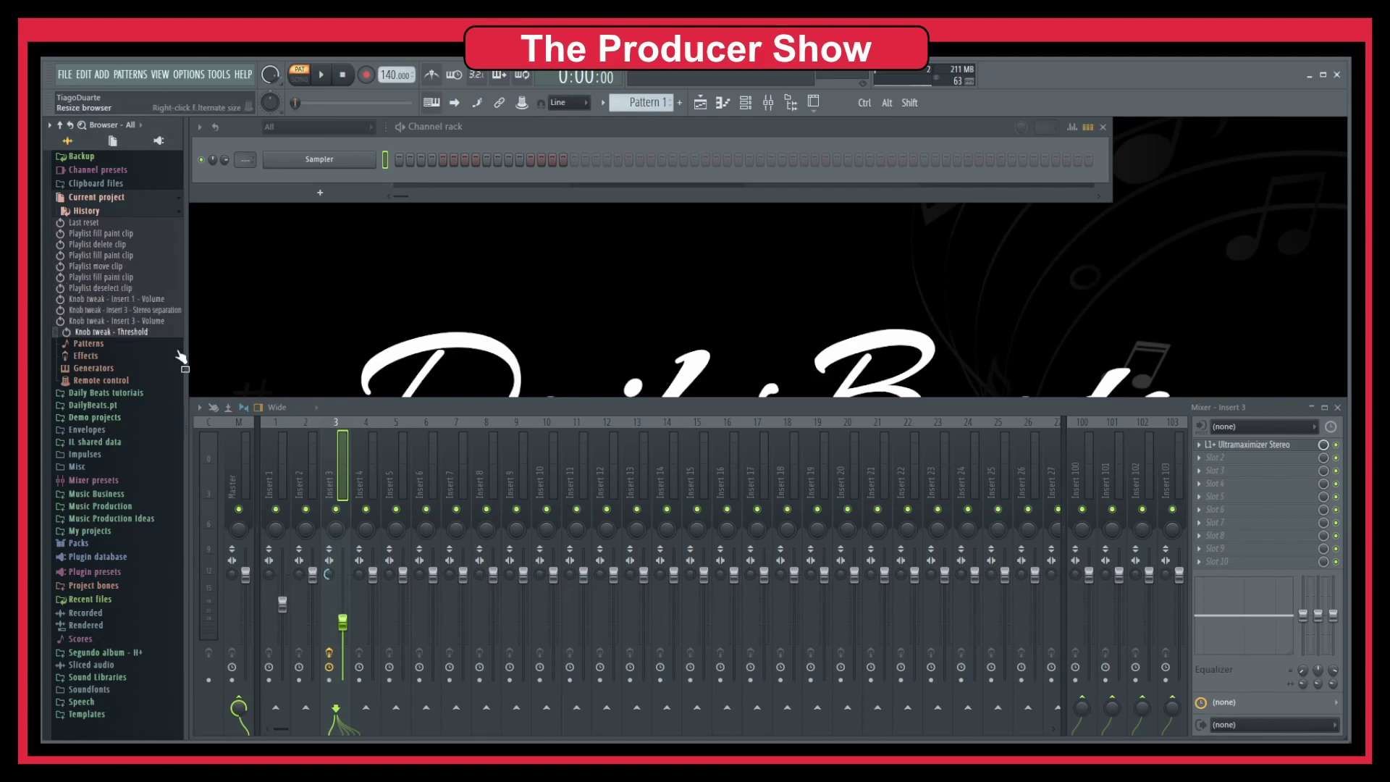